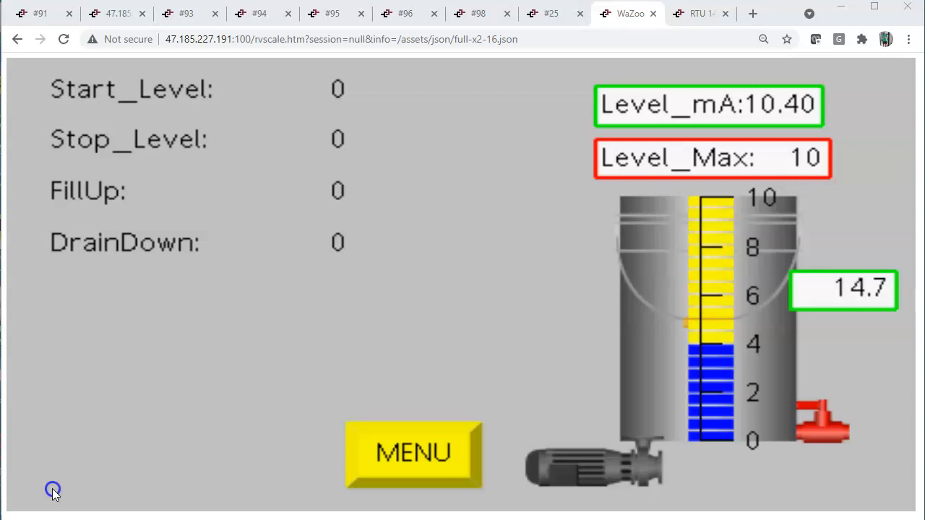
# - Switch to the HMI_100_AM project in Crimson 3.1 and examine the data source settings of MyTank's Temp_F tag
pyautogui.click(817, 401)
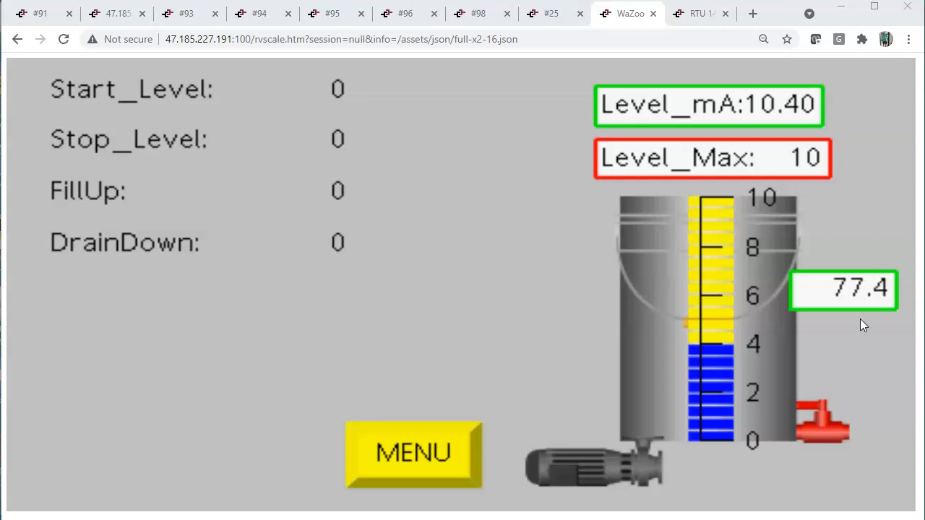
pyautogui.click(627, 519)
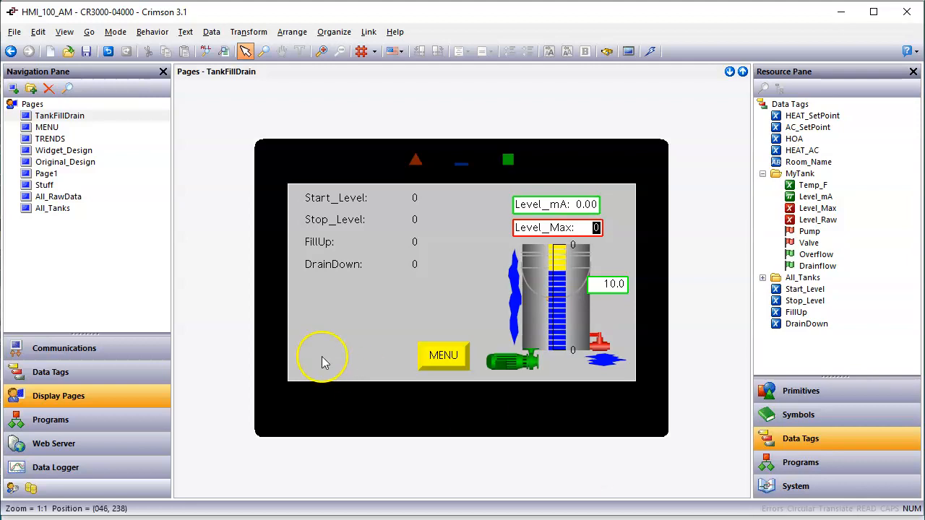
pyautogui.click(95, 377)
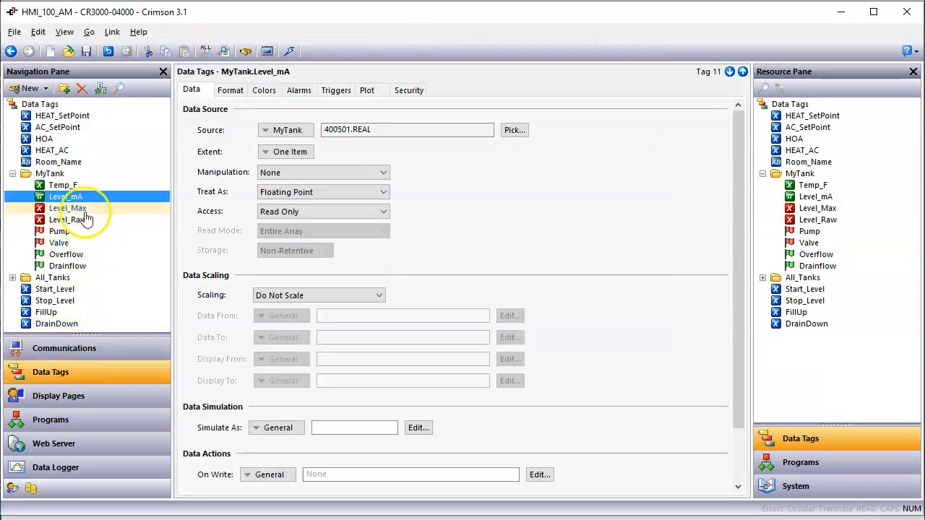
pyautogui.click(73, 187)
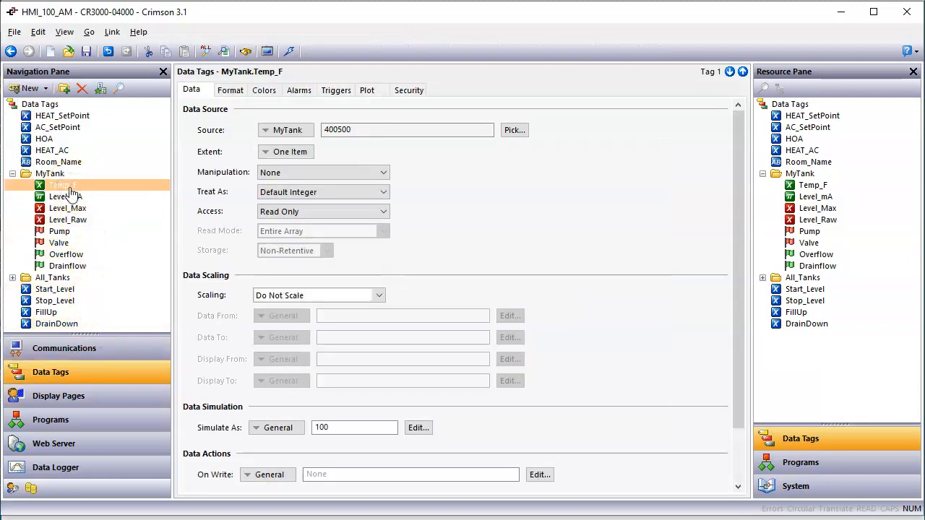
pyautogui.click(350, 137)
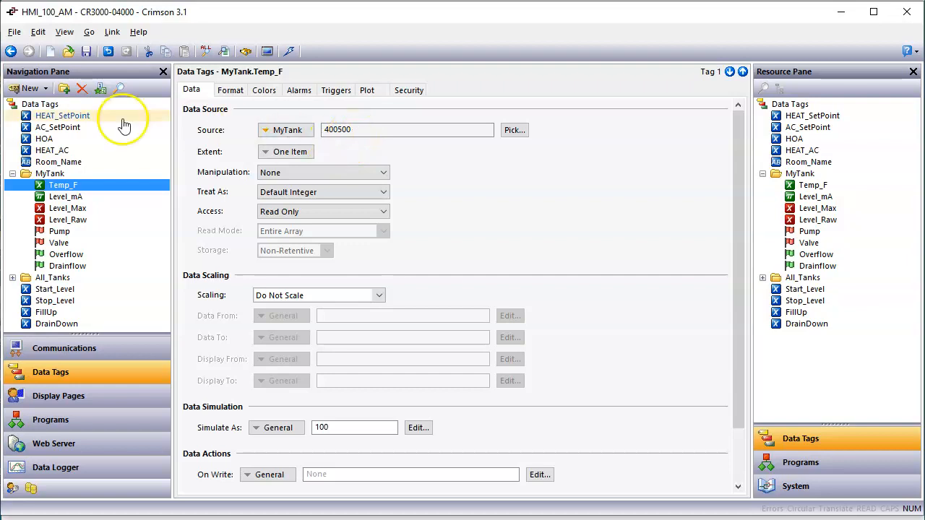
# - Create a new numeric tag in the MyTank folder below Temp_F and set its format type to Multi-State
pyautogui.click(28, 88)
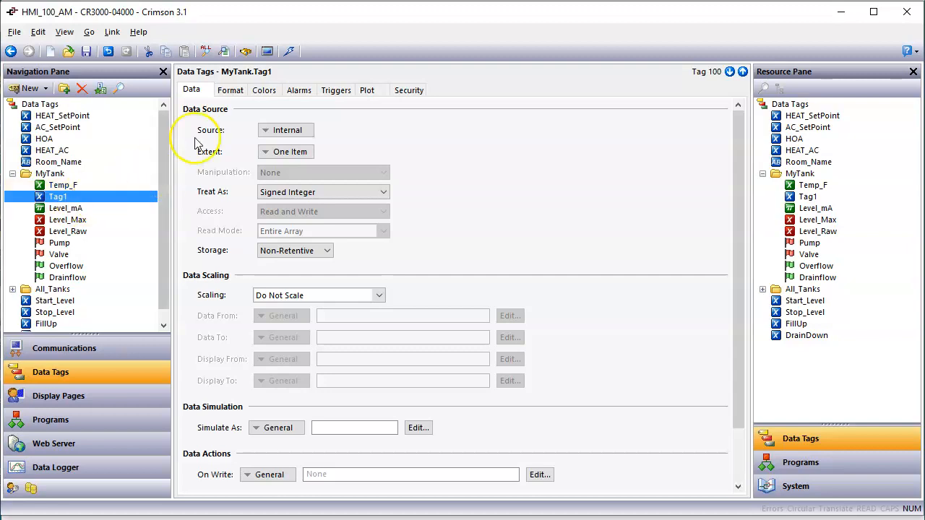
pyautogui.click(230, 90)
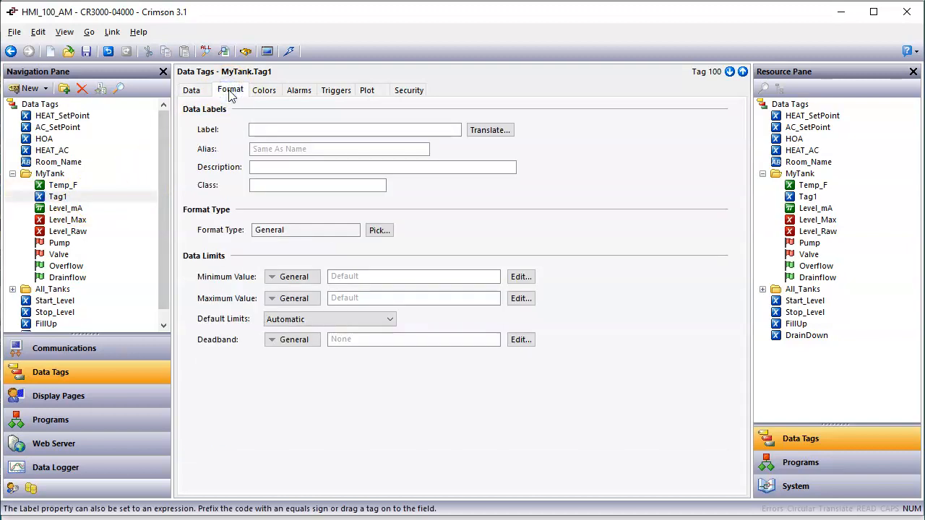
pyautogui.click(379, 231)
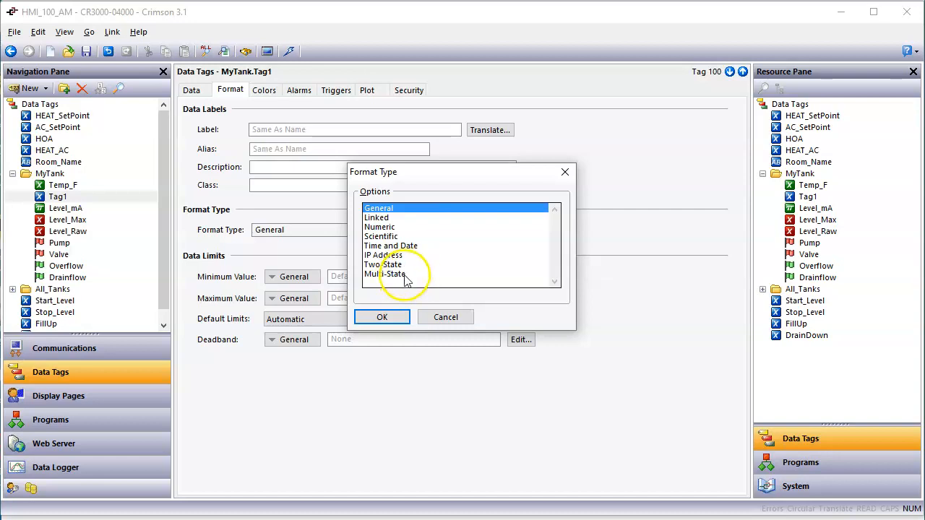
pyautogui.click(405, 274)
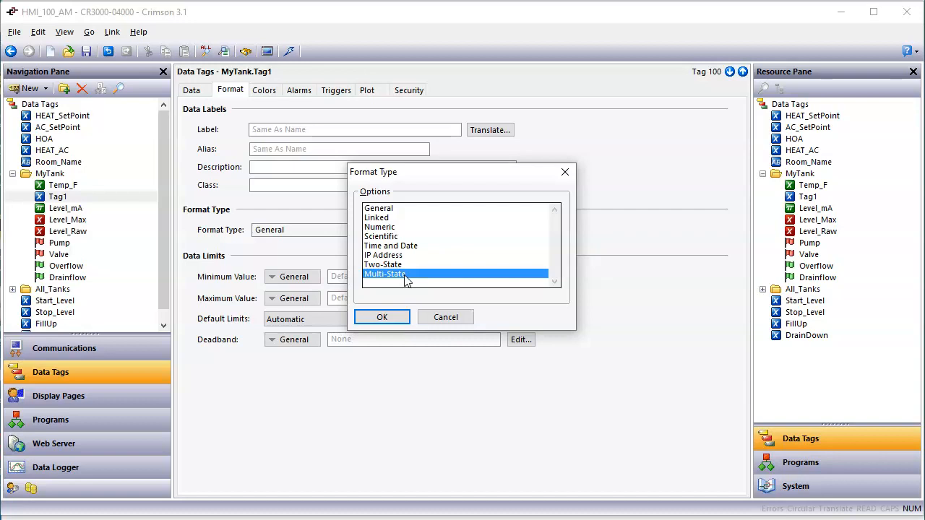
pyautogui.click(383, 318)
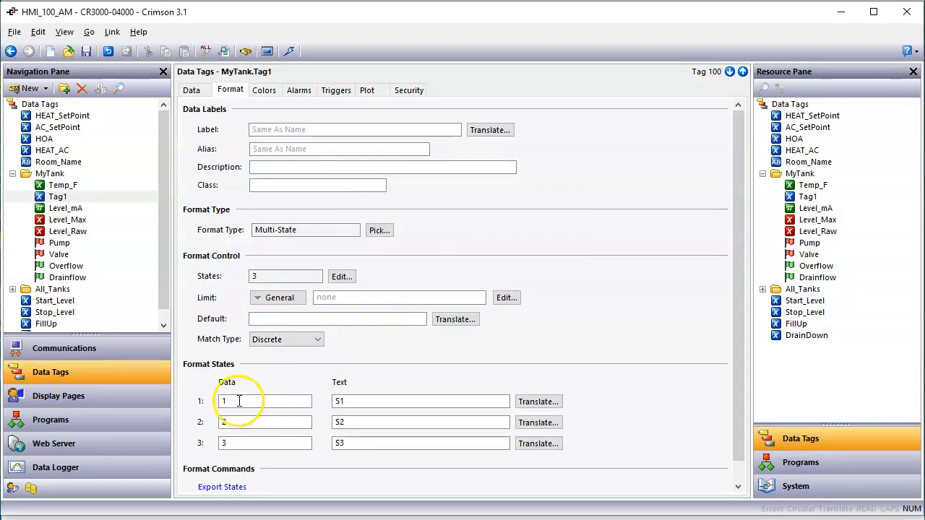
# - Set the first two format states' data values to 0 and 200, and reduce the number of states to 2
pyautogui.moveTo(239, 401); pyautogui.dragTo(182, 399)
pyautogui.write('0')
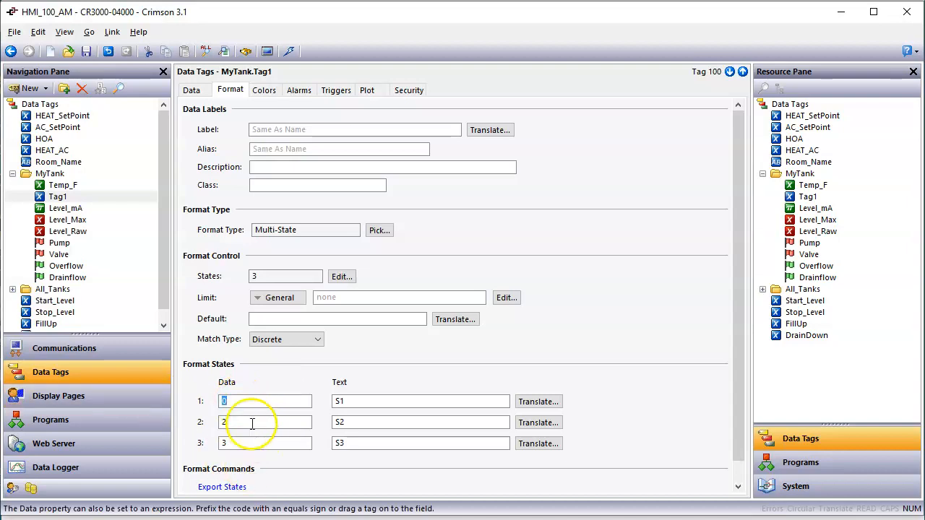
pyautogui.moveTo(253, 423); pyautogui.dragTo(143, 420)
pyautogui.write('200')
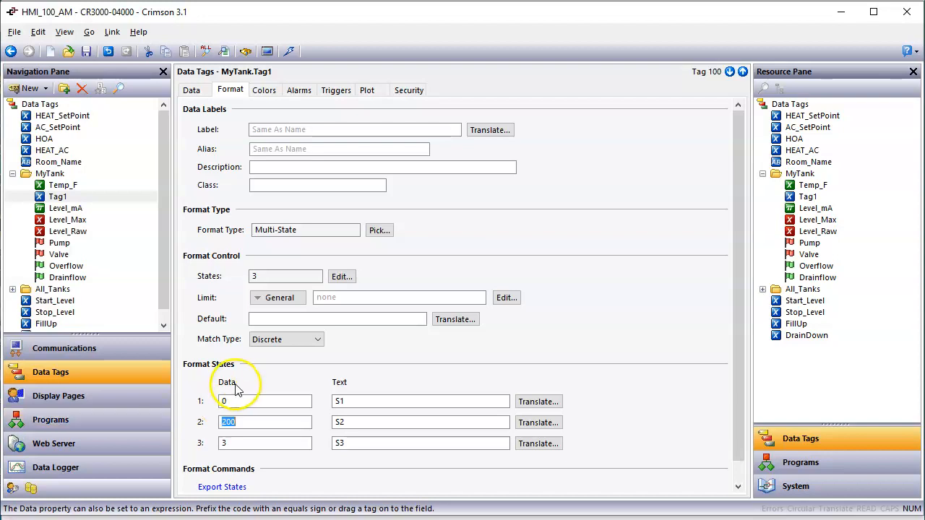
pyautogui.click(340, 277)
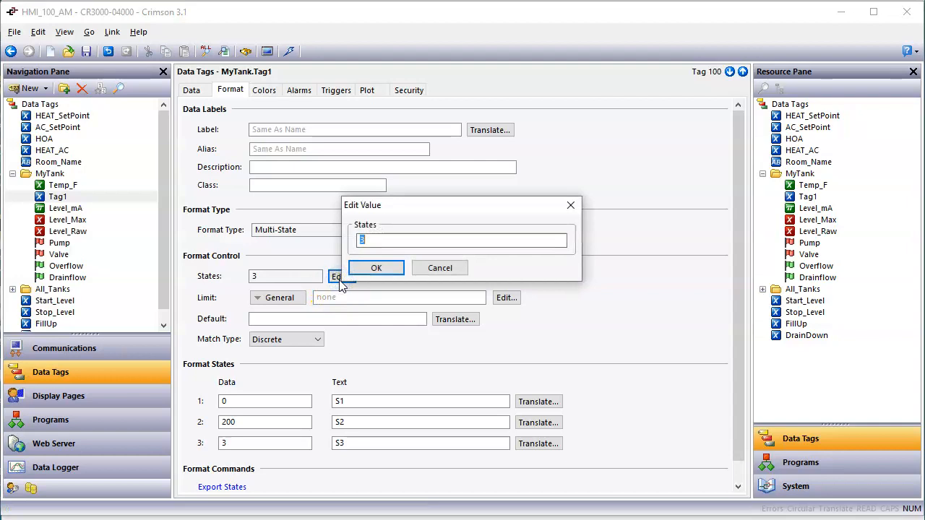
pyautogui.click(377, 270)
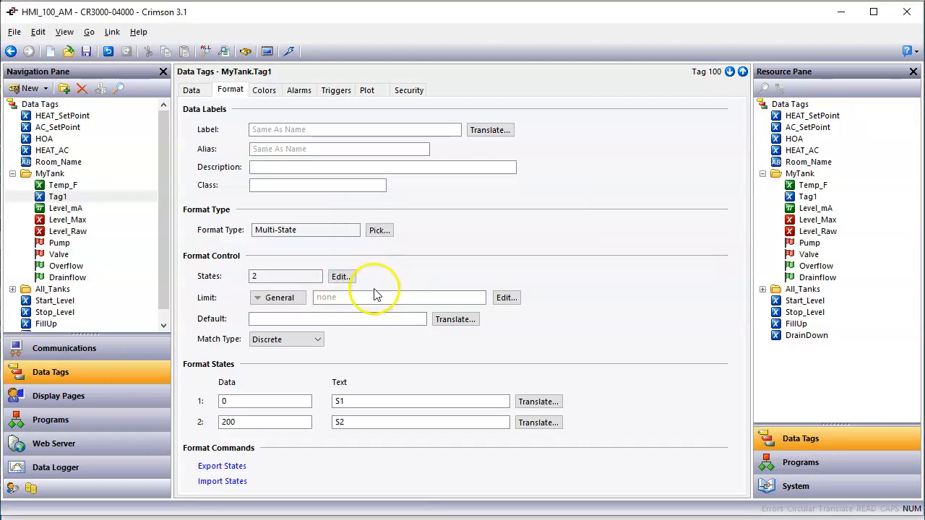
# - Set the multi-state match type to Ranged and label the state with data value 0 as "Out of Range"
pyautogui.click(591, 193)
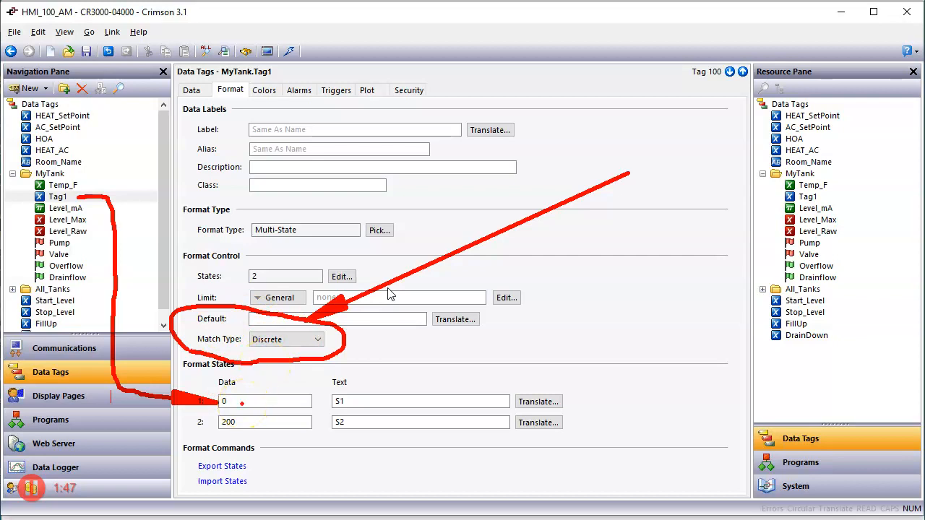
pyautogui.click(316, 344)
pyautogui.click(292, 361)
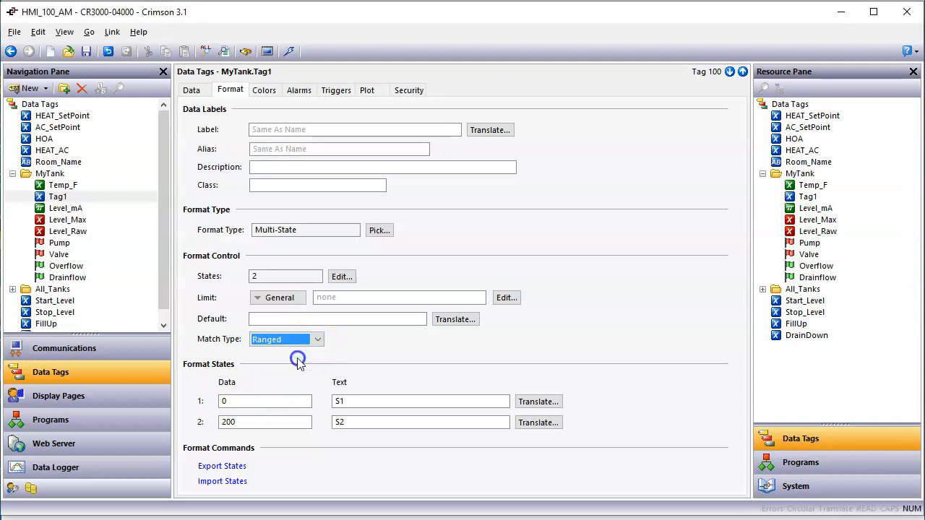
pyautogui.doubleClick(394, 401)
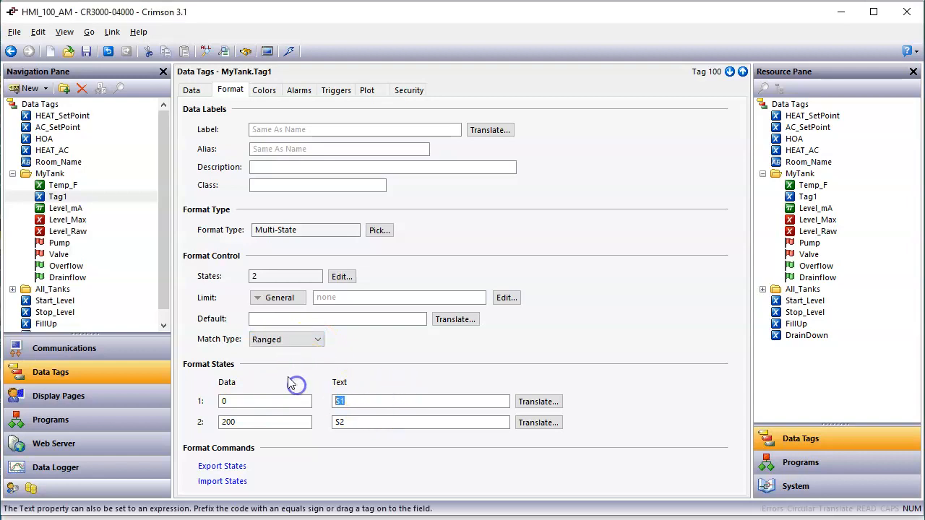
pyautogui.write('Out of Range')
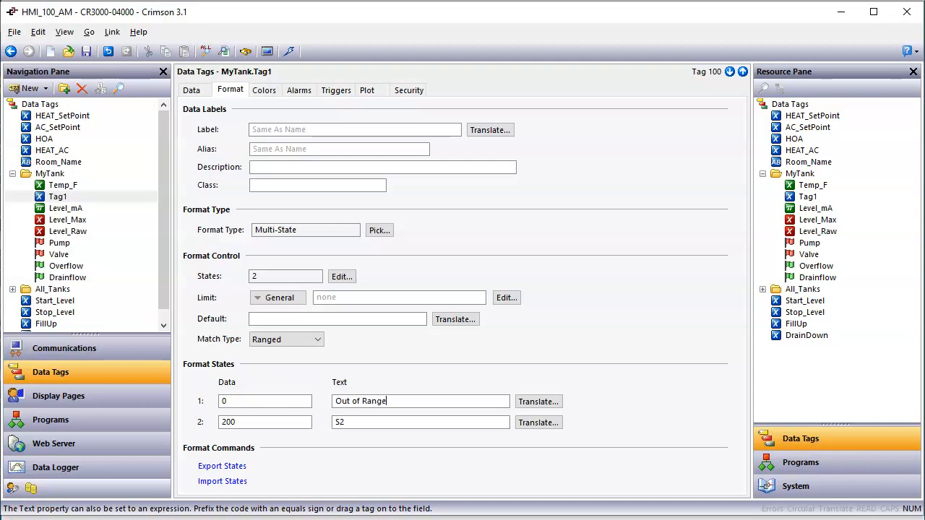
pyautogui.press('Return')
pyautogui.doubleClick(368, 426)
# - Assign the Temp_F tag as the data source of Tag1
pyautogui.click(191, 91)
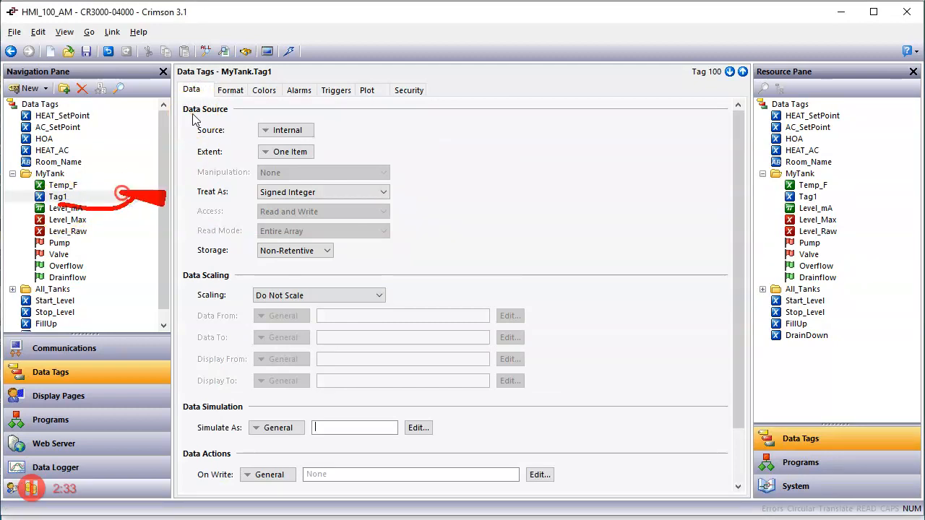
pyautogui.click(81, 197)
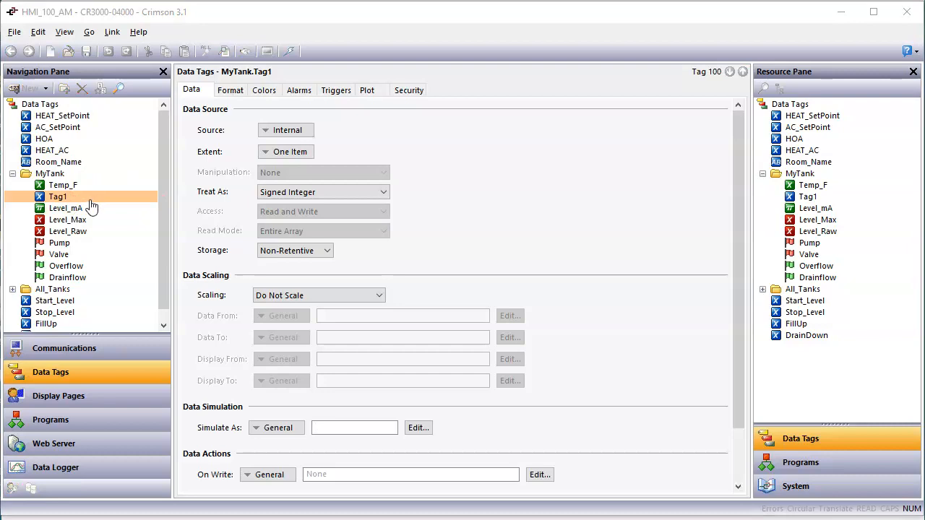
pyautogui.click(88, 201)
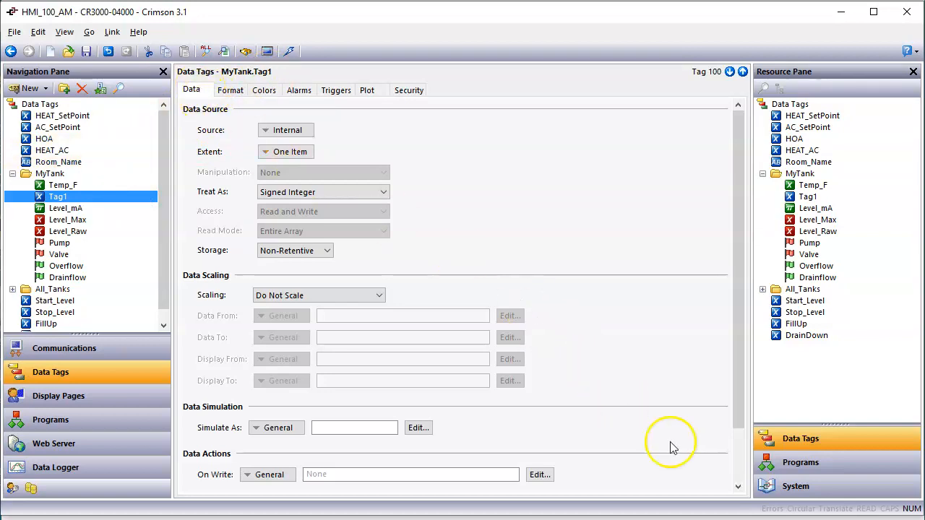
pyautogui.click(806, 450)
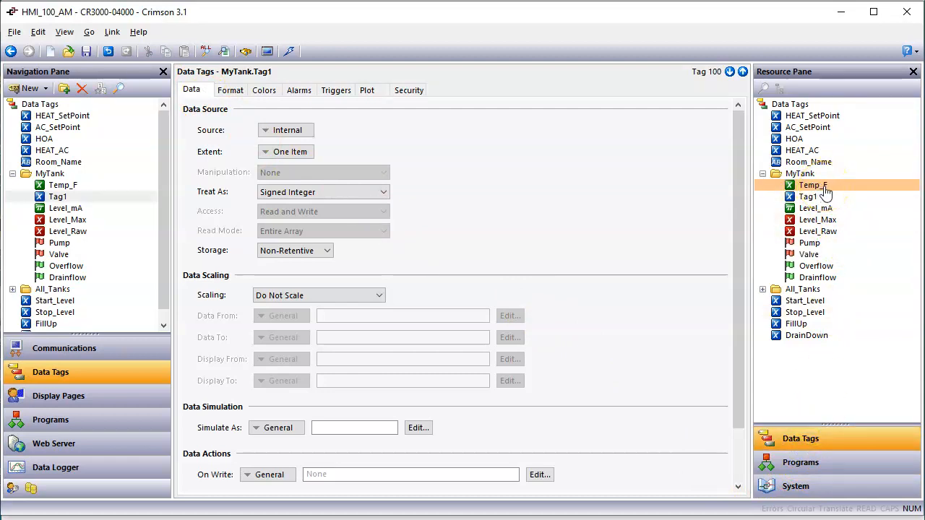
pyautogui.moveTo(825, 188); pyautogui.dragTo(311, 127)
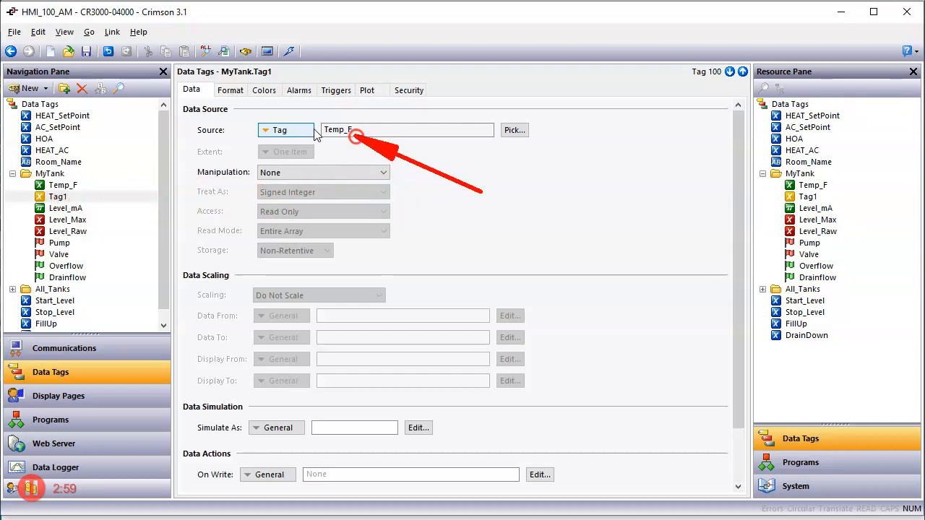
pyautogui.rightClick(356, 137)
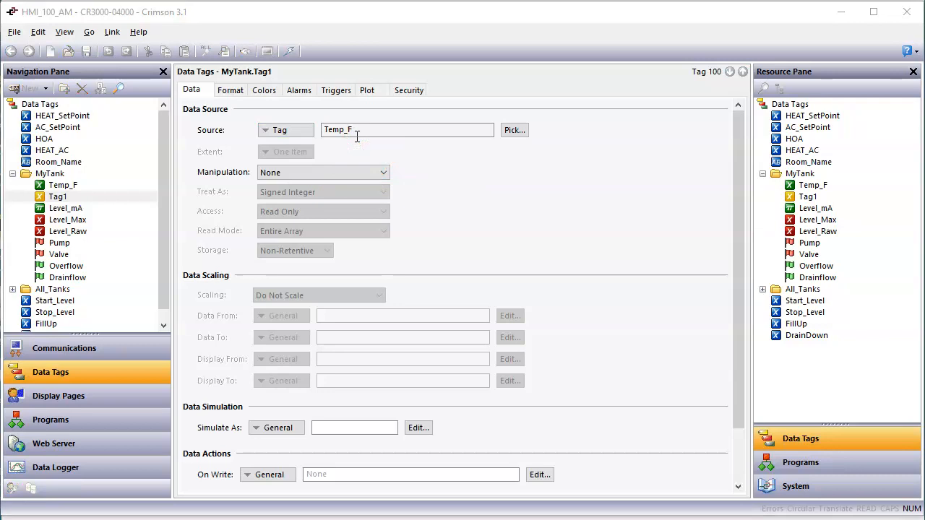
# - Place Temp_F and Tag1 data boxes below the DrainDown row on the TankFillDrain display page
pyautogui.click(124, 403)
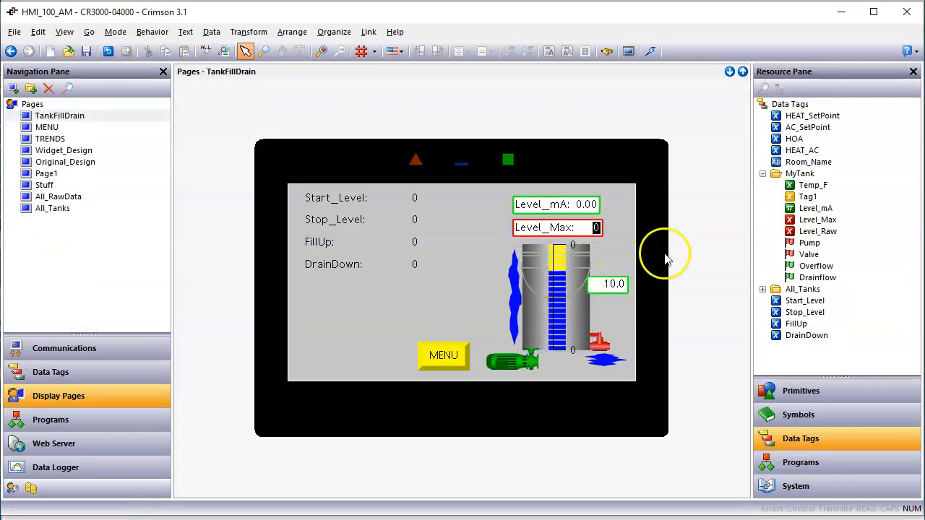
pyautogui.moveTo(809, 185); pyautogui.dragTo(352, 292)
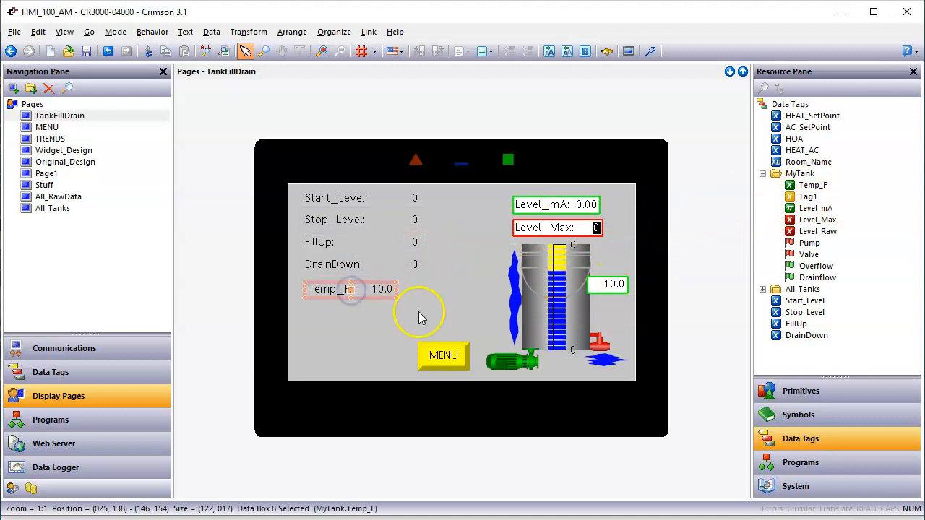
pyautogui.moveTo(809, 198); pyautogui.dragTo(422, 310)
# - Widen the Temp_F data box to about 160 pixels so its value lines up with the column above
pyautogui.click(381, 289)
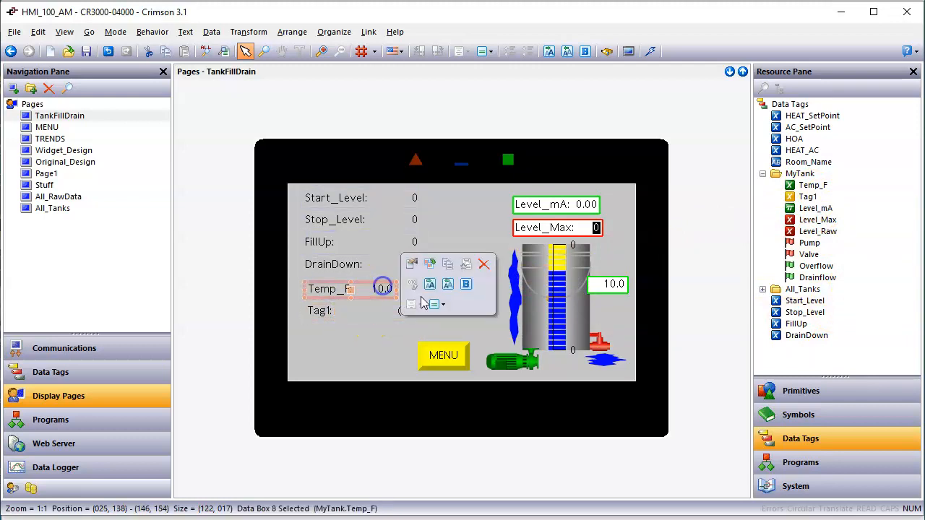
pyautogui.moveTo(414, 288); pyautogui.dragTo(425, 289)
pyautogui.click(414, 298)
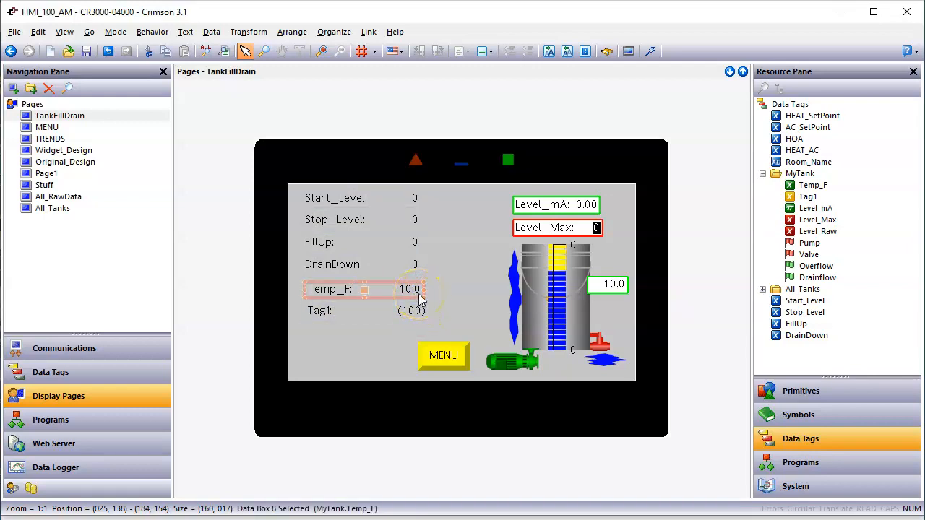
# - Set the Temp_F tag's simulated value to 76 in its data settings
pyautogui.click(110, 368)
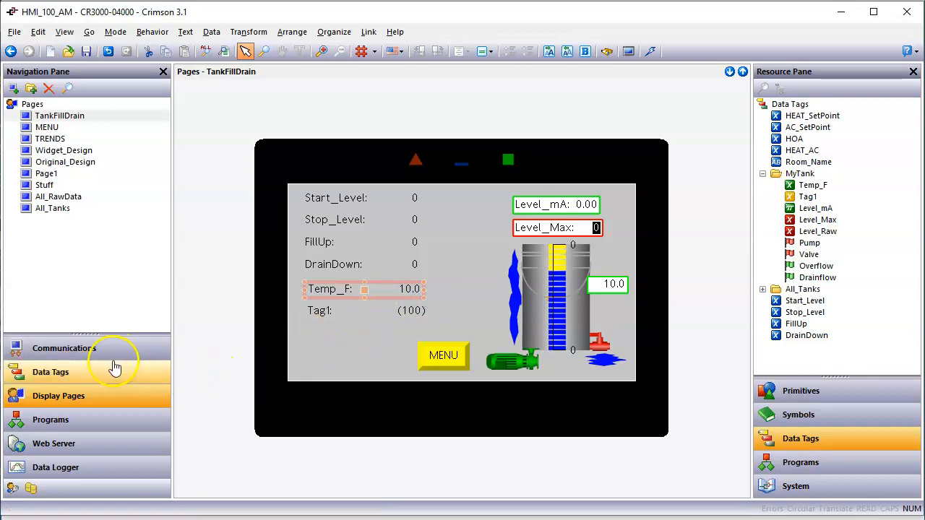
pyautogui.click(63, 185)
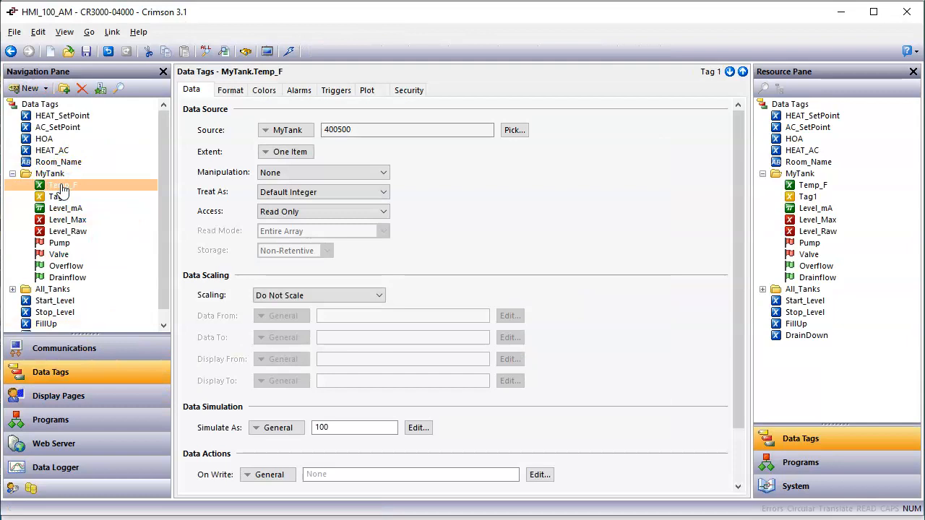
pyautogui.click(72, 196)
pyautogui.click(75, 185)
pyautogui.moveTo(488, 135)
pyautogui.mouseDown()
pyautogui.moveTo(390, 322)
pyautogui.moveTo(336, 387)
pyautogui.moveTo(156, 408)
pyautogui.moveTo(351, 473)
pyautogui.moveTo(496, 435)
pyautogui.moveTo(317, 396)
pyautogui.mouseUp()
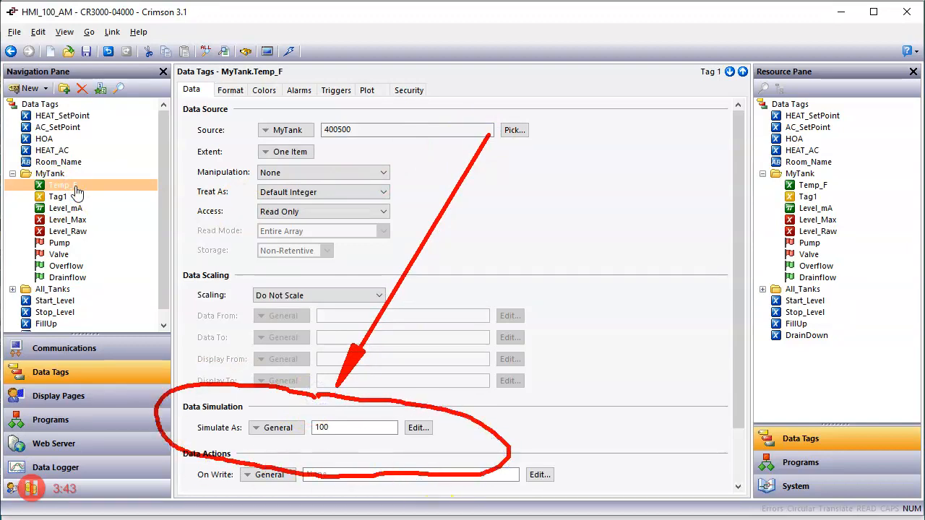
pyautogui.doubleClick(354, 427)
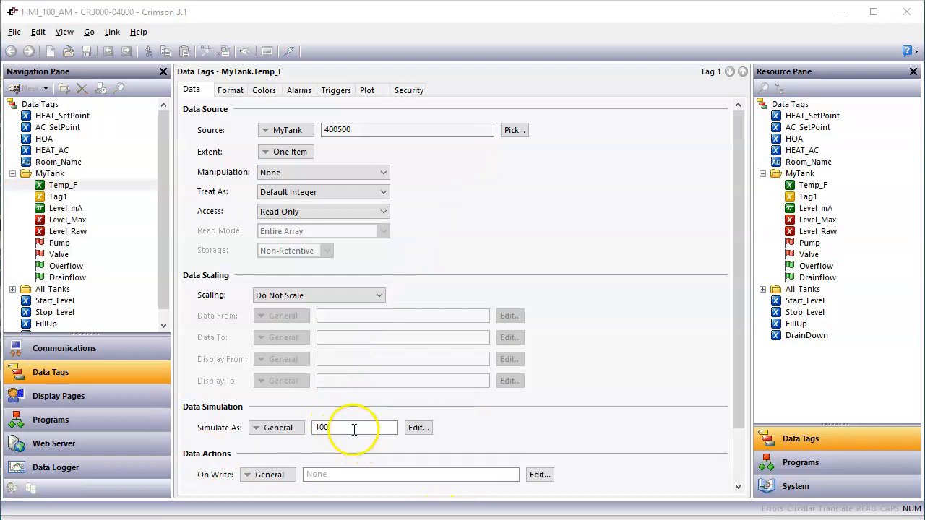
pyautogui.click(256, 429)
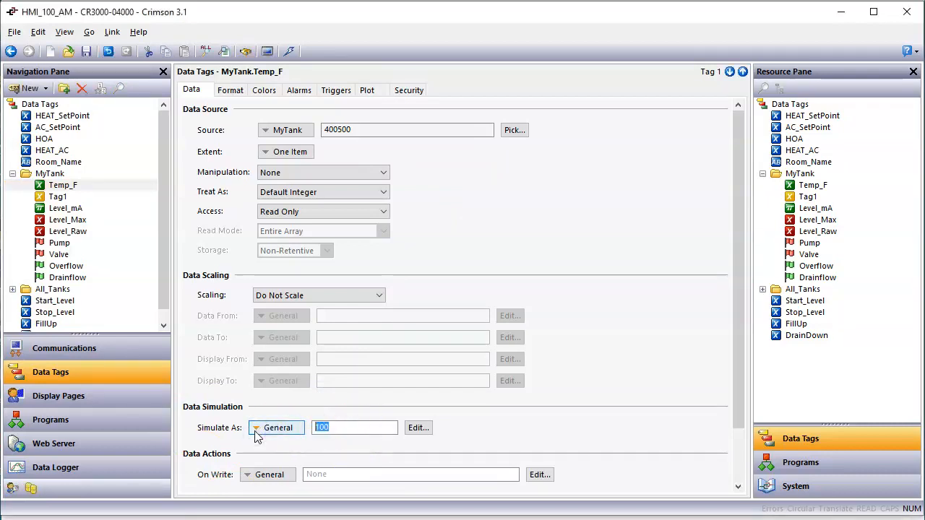
pyautogui.write('76')
pyautogui.press('Return')
# - Check Tag1's data simulation settings and return to the TankFillDrain display page to view both data boxes
pyautogui.click(57, 197)
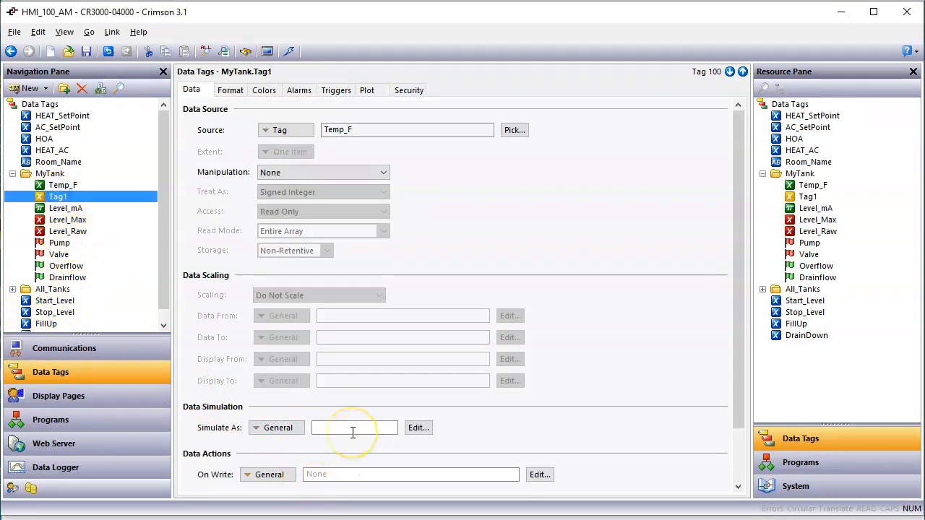
pyautogui.click(106, 406)
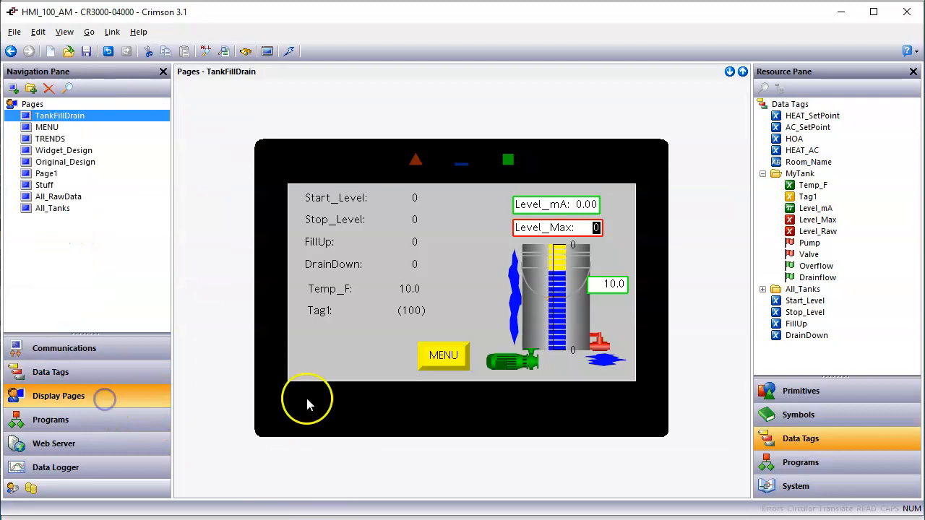
pyautogui.click(449, 284)
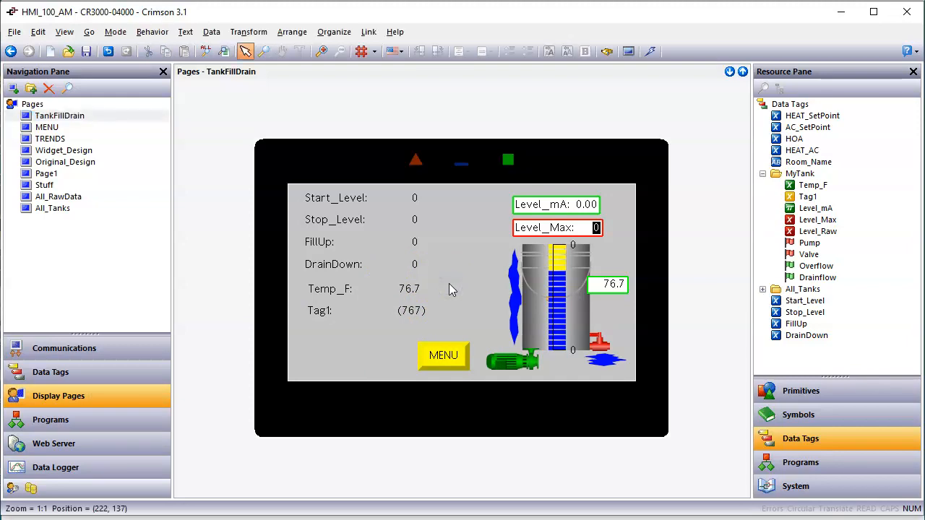
pyautogui.click(416, 311)
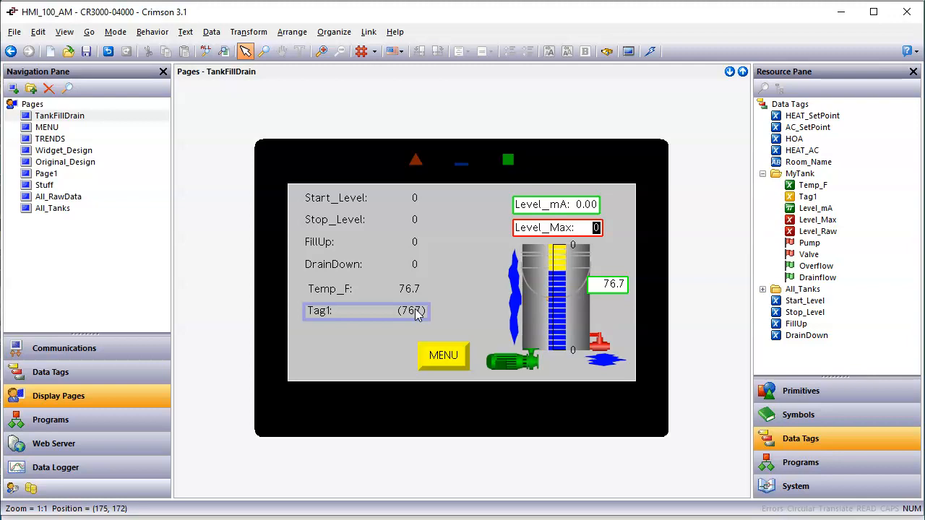
pyautogui.click(418, 289)
pyautogui.click(409, 312)
pyautogui.click(427, 300)
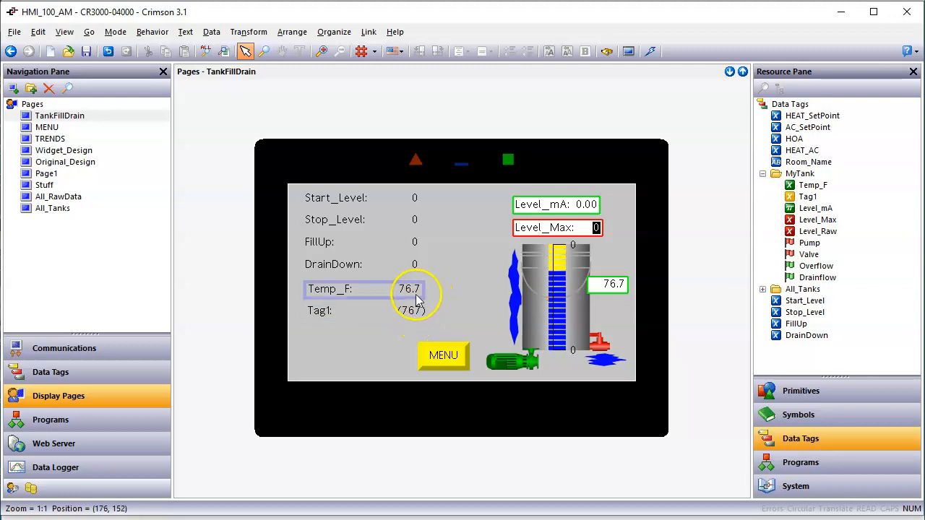
# - Send the updated database to the target device and review the Temp_F and Tag1 data boxes on the TankFillDrain page
pyautogui.click(650, 51)
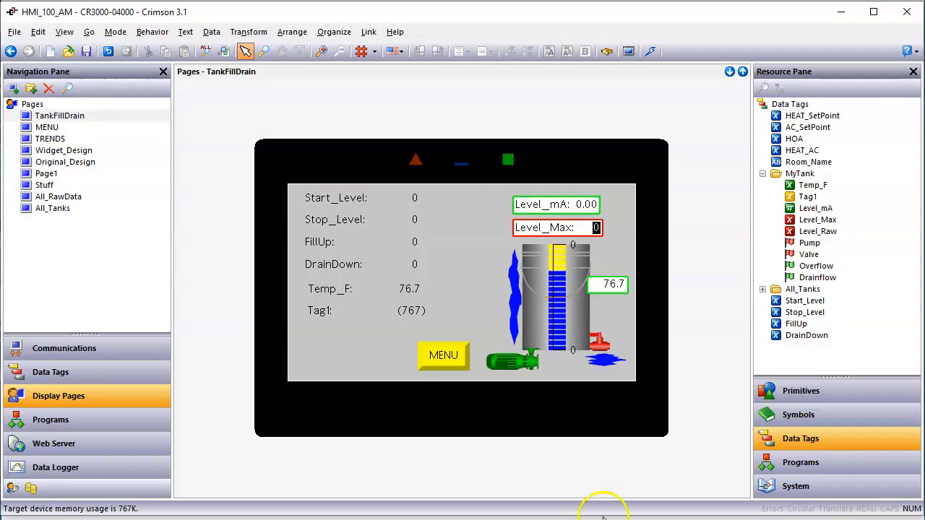
pyautogui.click(405, 291)
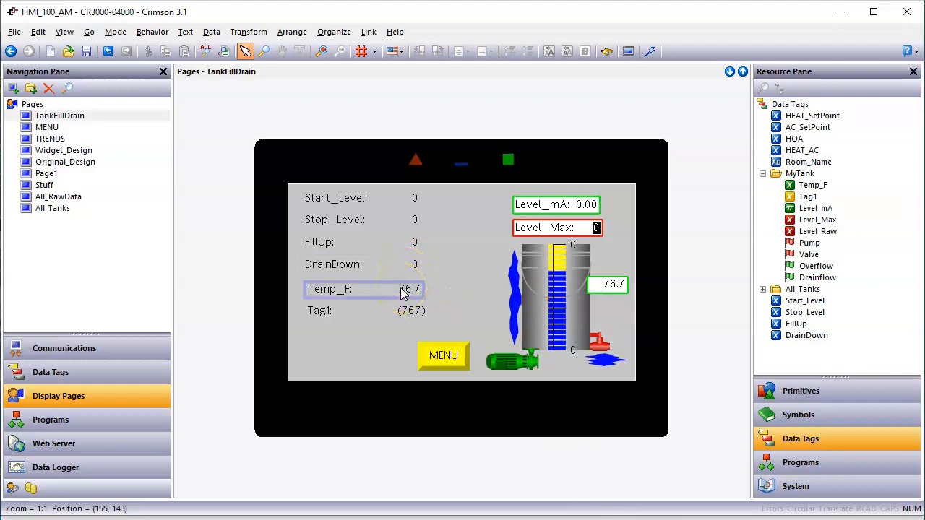
pyautogui.click(383, 311)
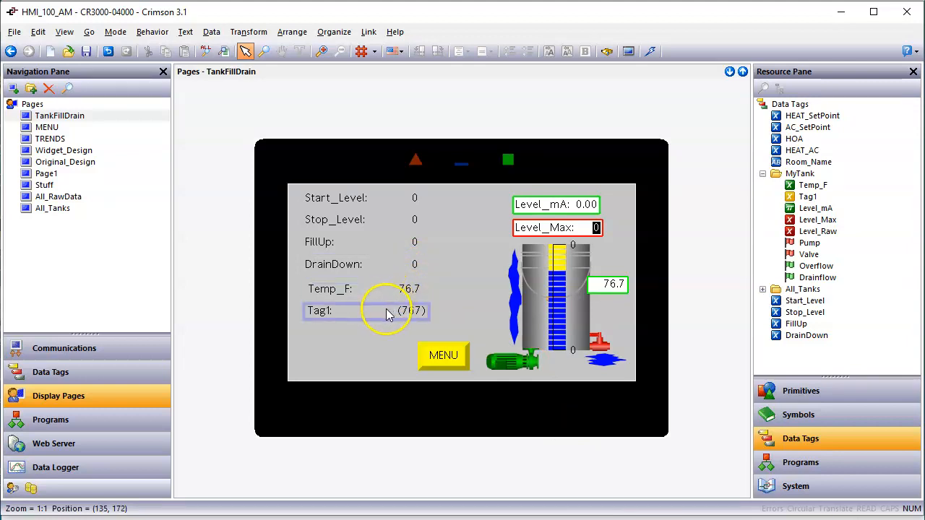
pyautogui.click(398, 292)
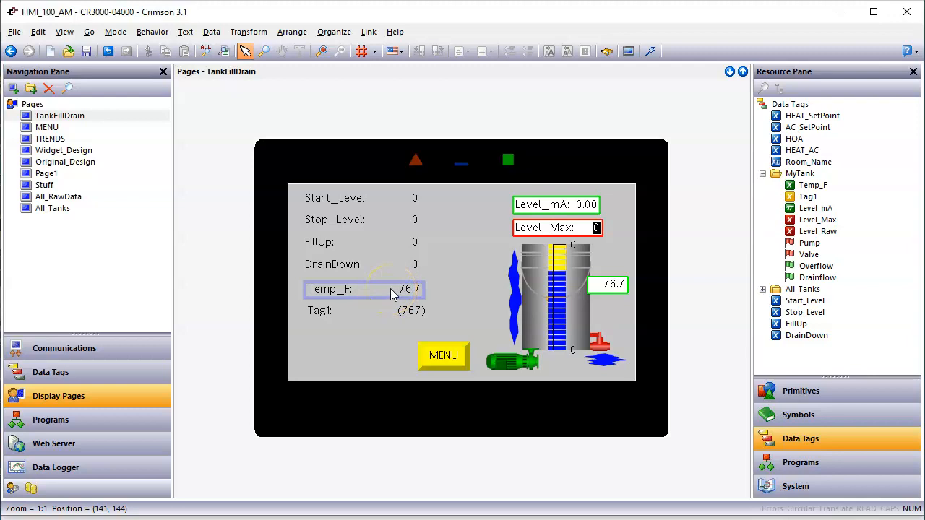
# - Open the visibility settings of the Temp_F data box
pyautogui.doubleClick(392, 292)
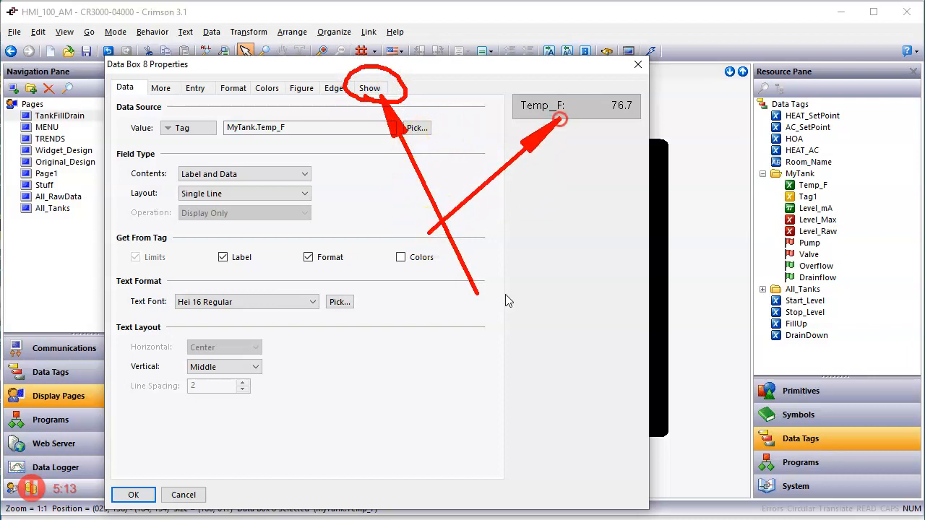
pyautogui.click(370, 88)
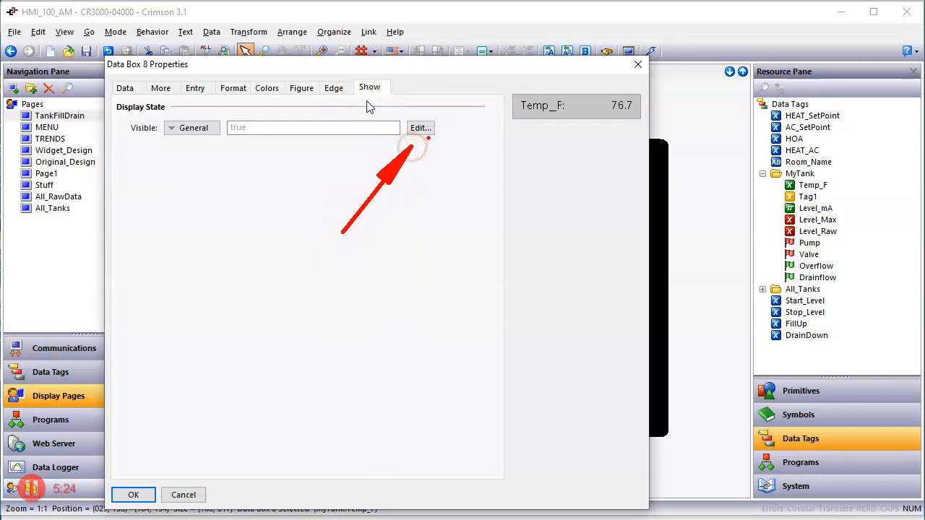
pyautogui.click(426, 130)
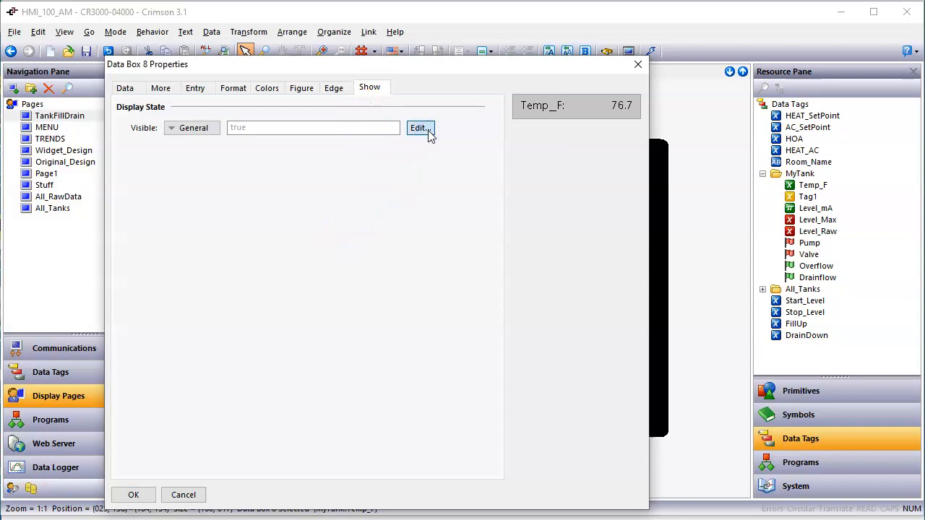
pyautogui.click(414, 235)
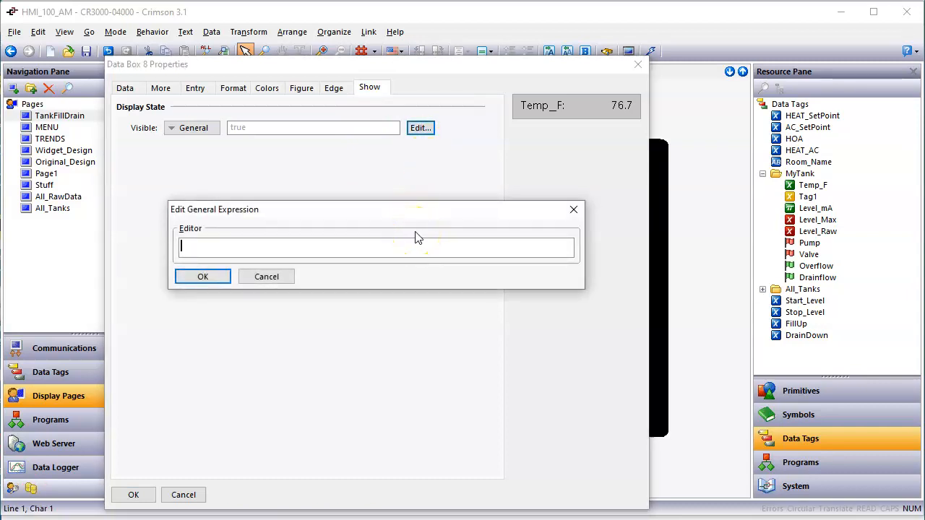
pyautogui.click(403, 242)
pyautogui.click(266, 277)
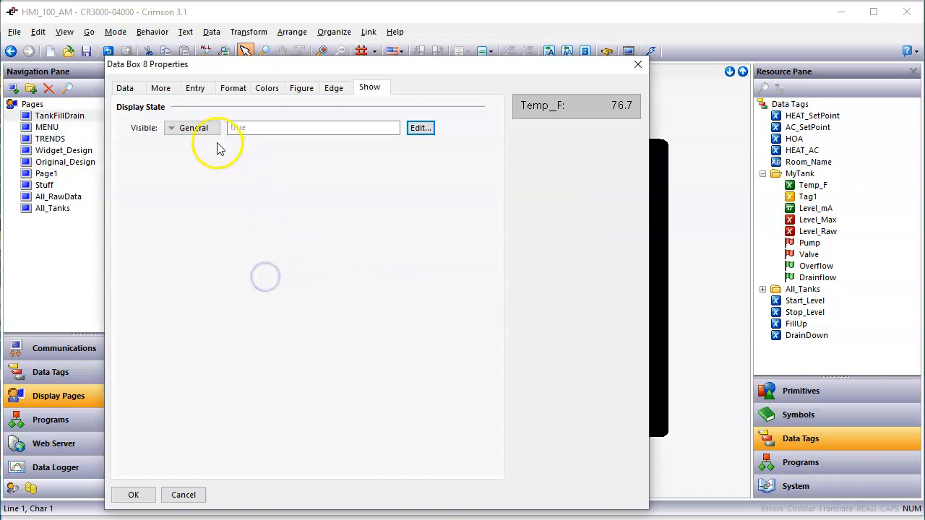
# - Make the Temp_F data box's visibility a complex expression containing return(MyTank.Temp_F >= 200);
pyautogui.click(195, 127)
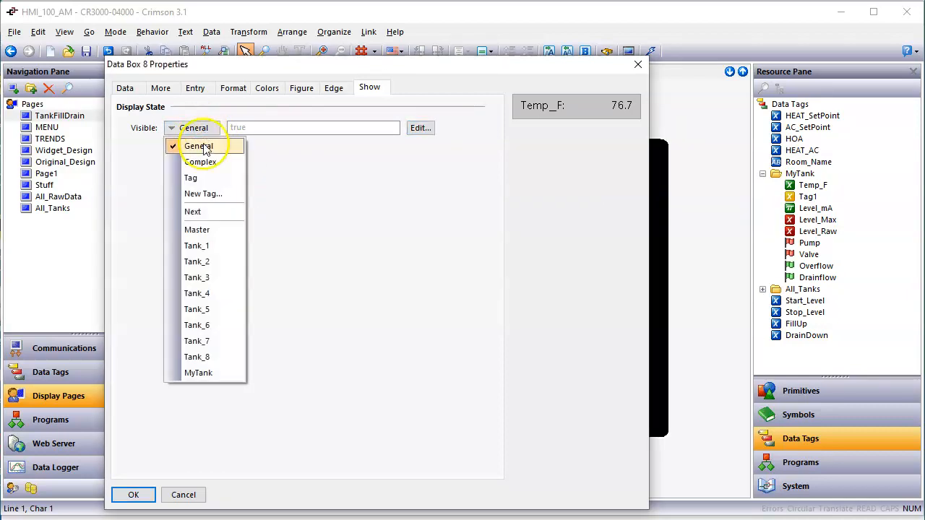
pyautogui.click(217, 164)
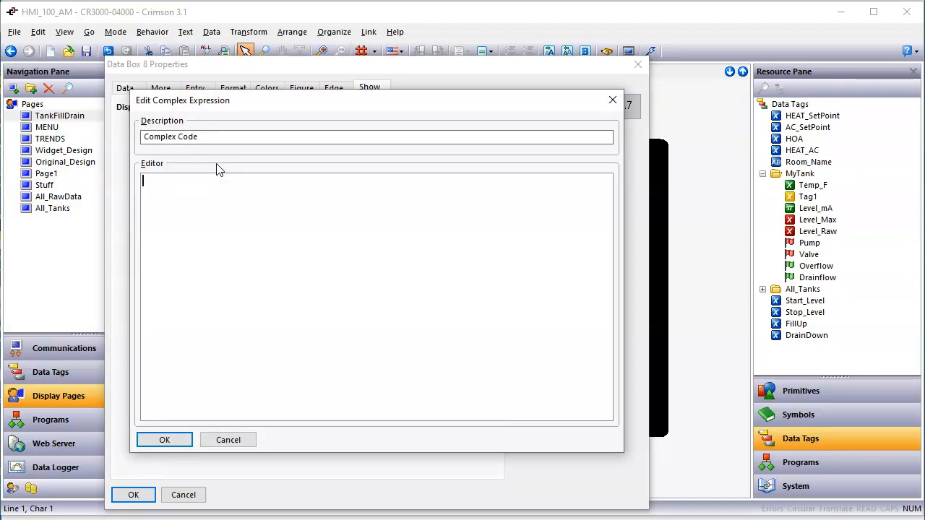
pyautogui.write('return(')
pyautogui.moveTo(801, 189); pyautogui.dragTo(318, 179)
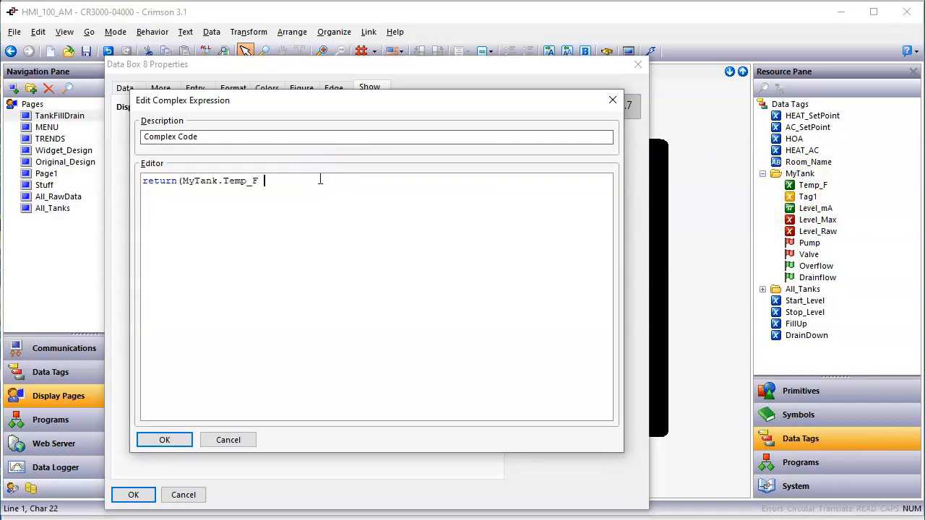
pyautogui.write('>= 200')
pyautogui.write(');')
pyautogui.click(356, 245)
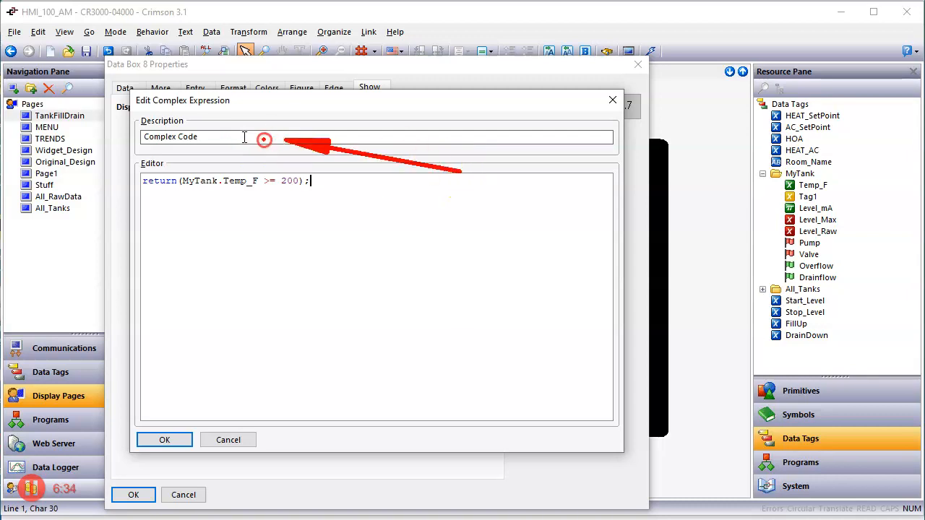
# - Describe the complex expression as "Show Temp_F when Above 20.0" and accept it
pyautogui.moveTo(216, 139); pyautogui.dragTo(128, 137)
pyautogui.write('Show ')
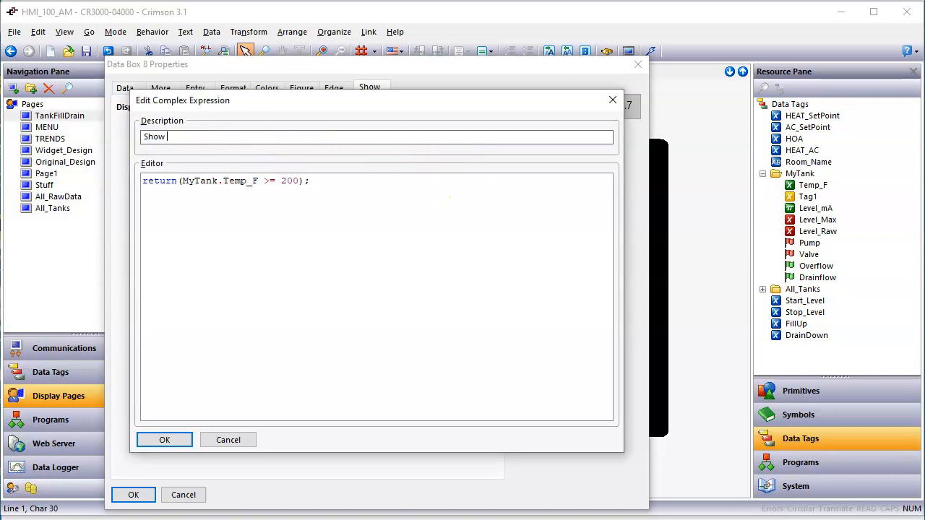
pyautogui.write('Temp_F when')
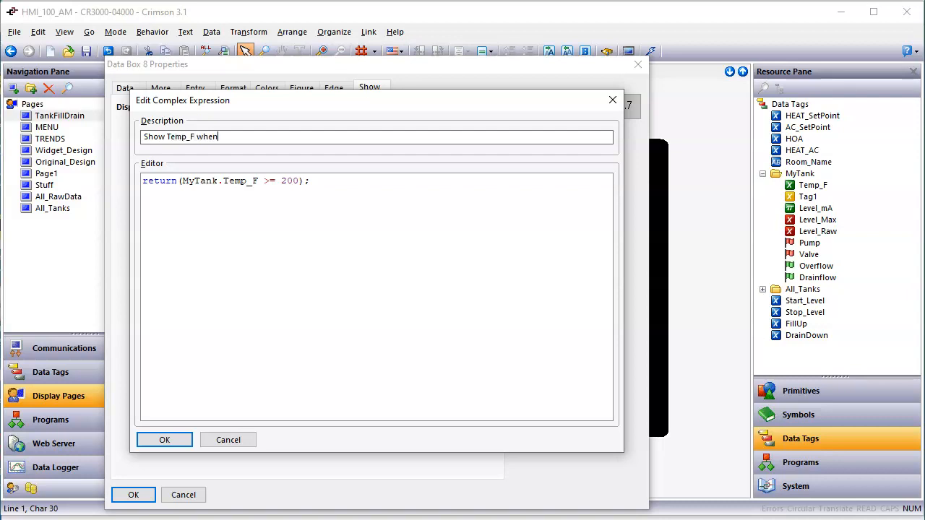
pyautogui.write(' Above 20.0')
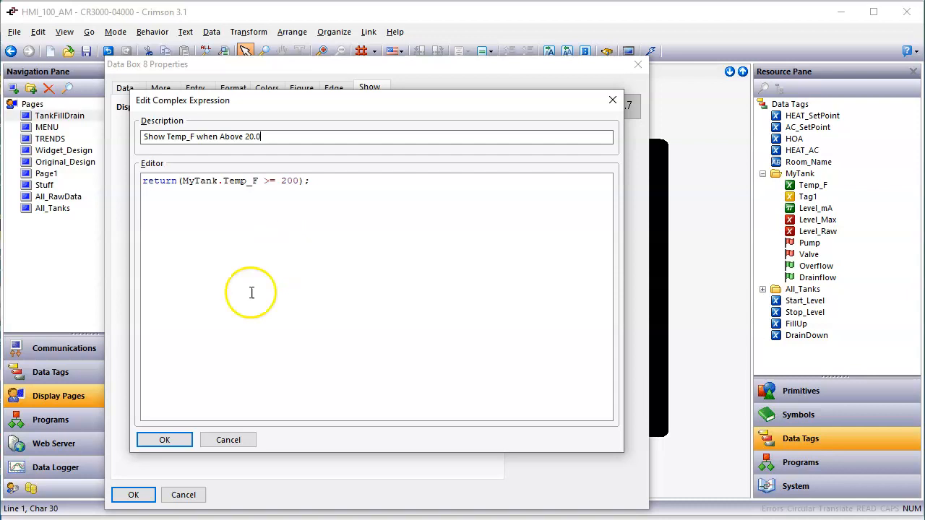
pyautogui.click(171, 443)
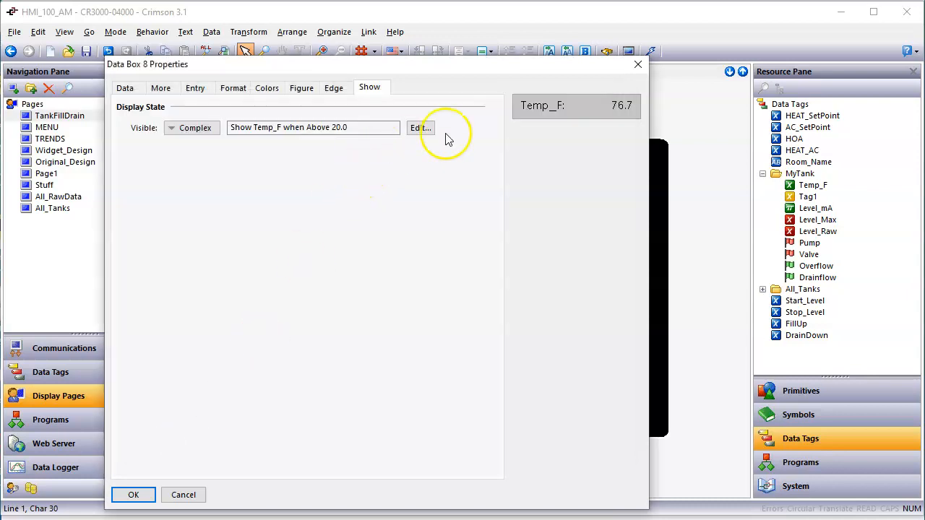
# - Try ending the Temp_F visibility expression with a colon, and restore the semicolon
pyautogui.click(421, 128)
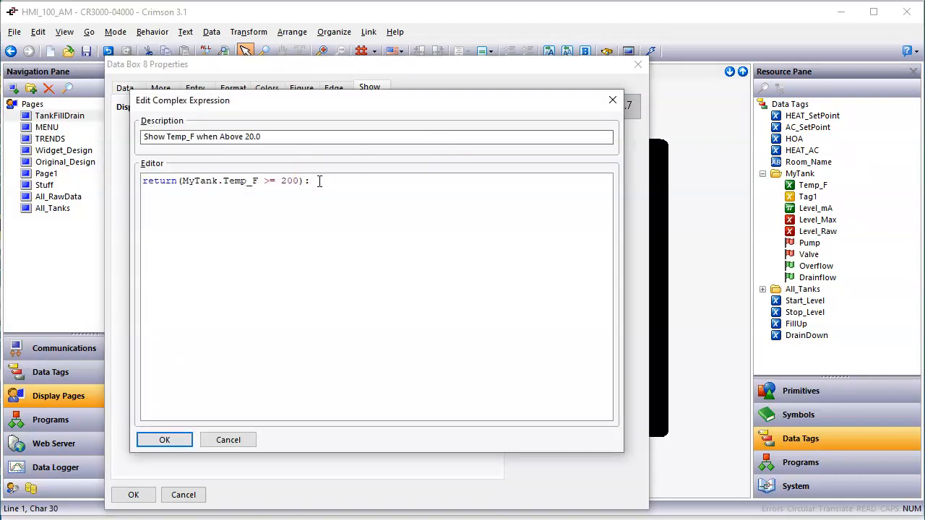
pyautogui.click(163, 439)
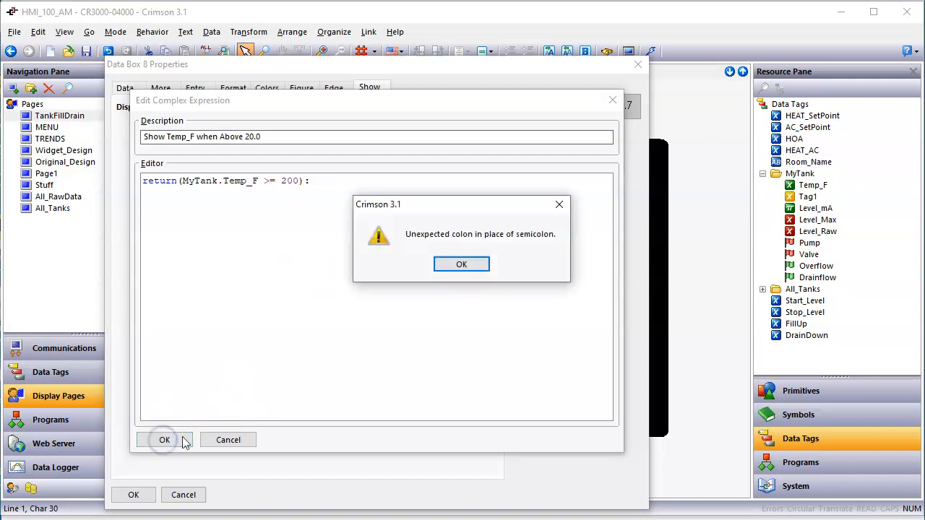
pyautogui.click(462, 265)
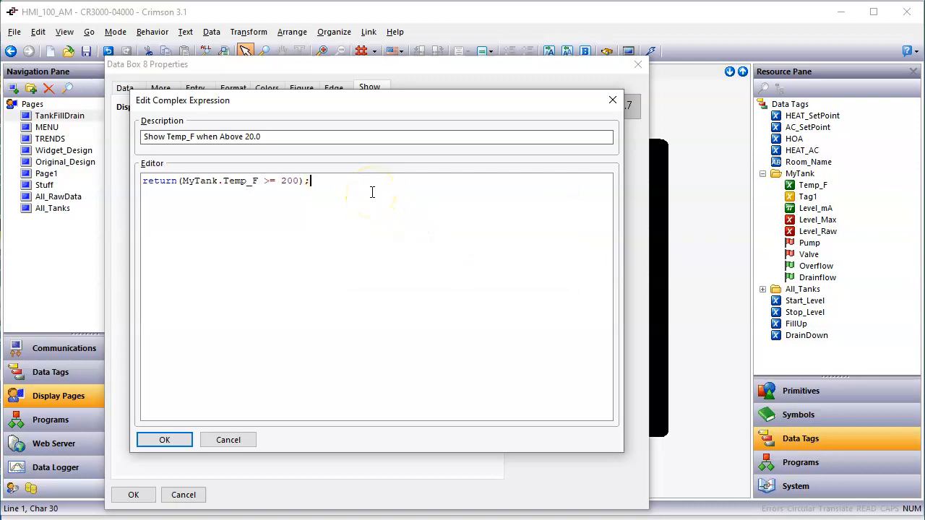
pyautogui.click(164, 439)
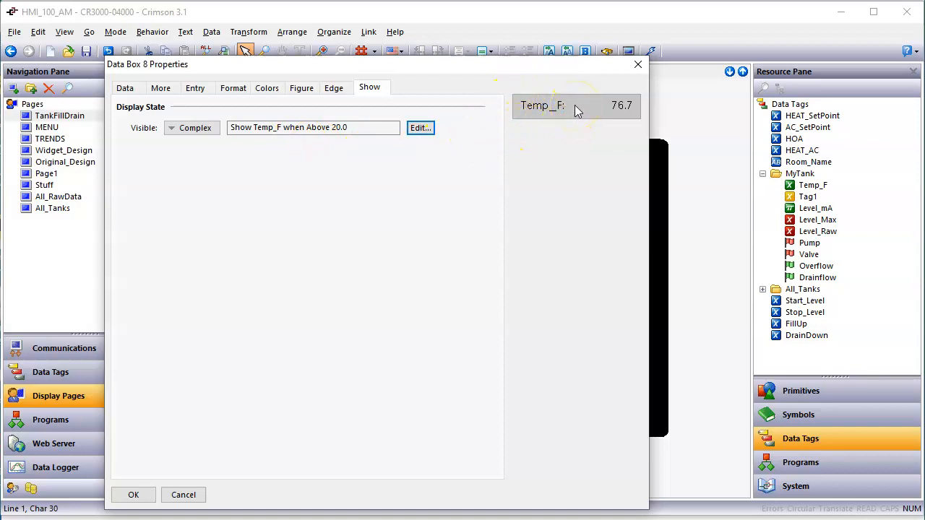
# - Apply the Temp_F data box properties and open the visibility settings of the Tag1 data box
pyautogui.click(134, 493)
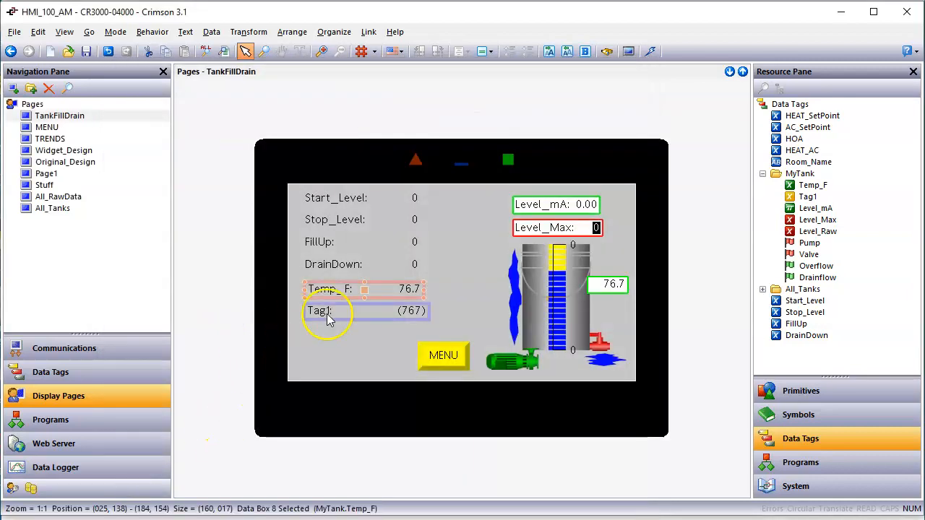
pyautogui.click(328, 319)
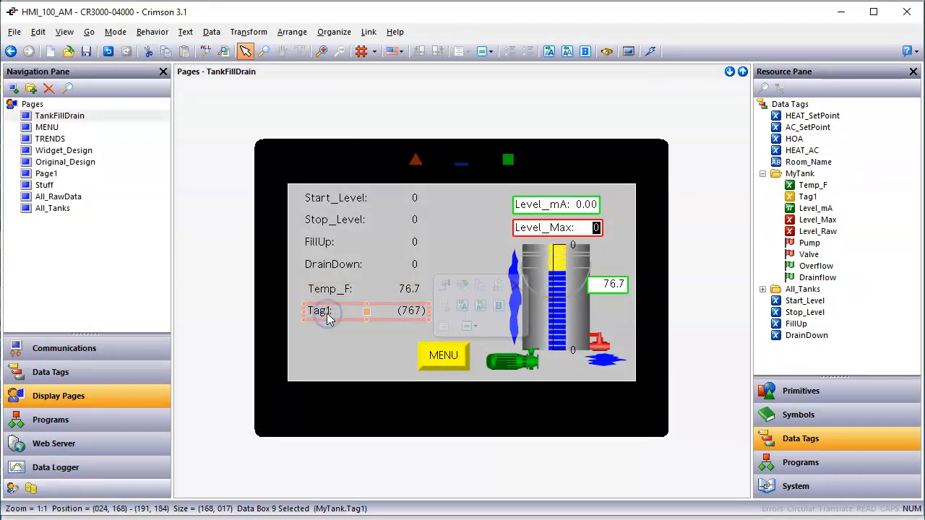
pyautogui.doubleClick(327, 319)
pyautogui.click(640, 89)
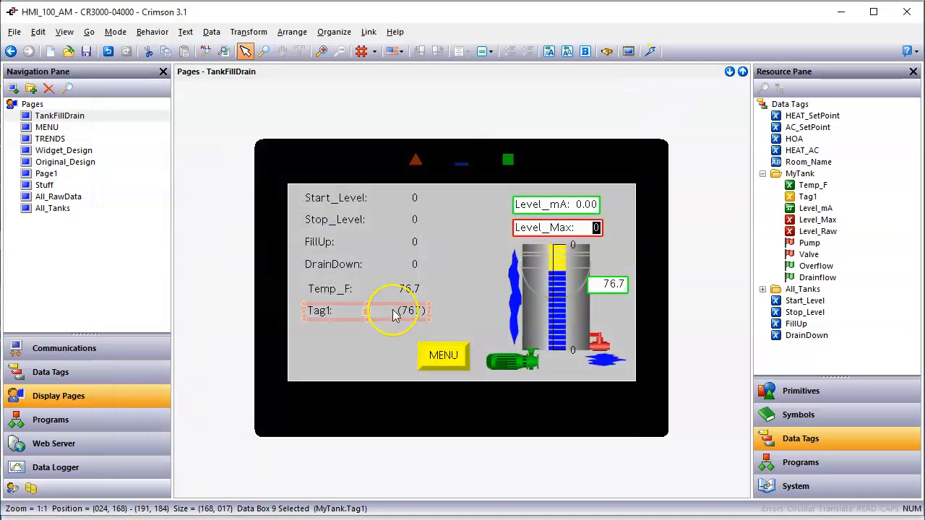
pyautogui.click(394, 316)
pyautogui.doubleClick(394, 316)
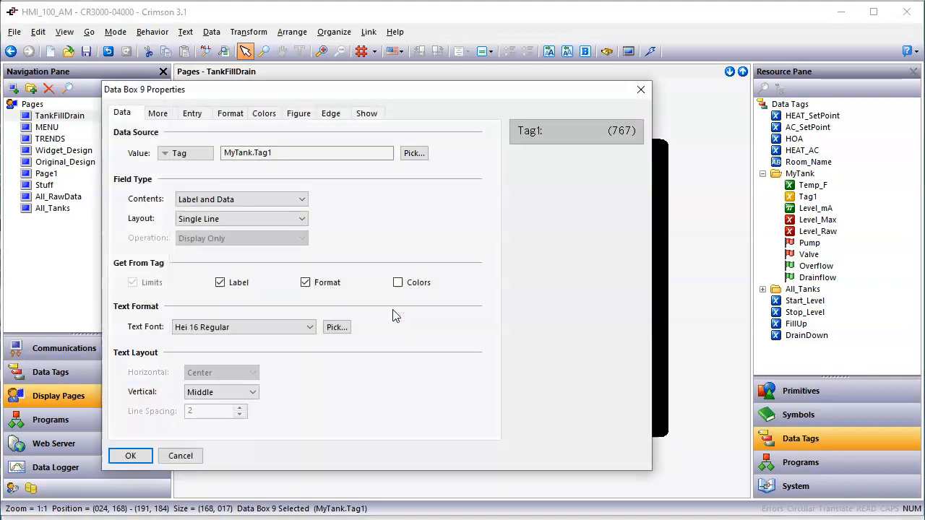
pyautogui.click(371, 116)
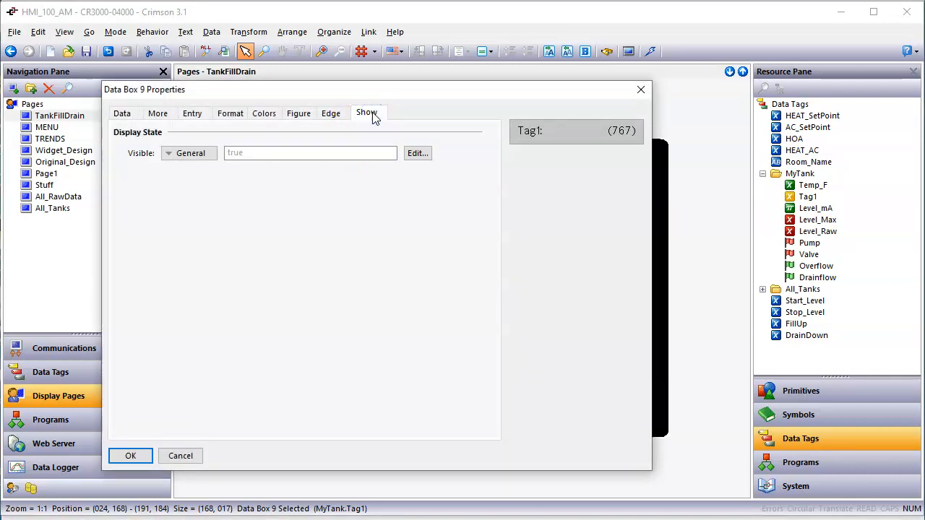
# - Make the Tag1 data box's visibility a complex expression containing return(MyTank.Temp_F < 200);
pyautogui.click(192, 154)
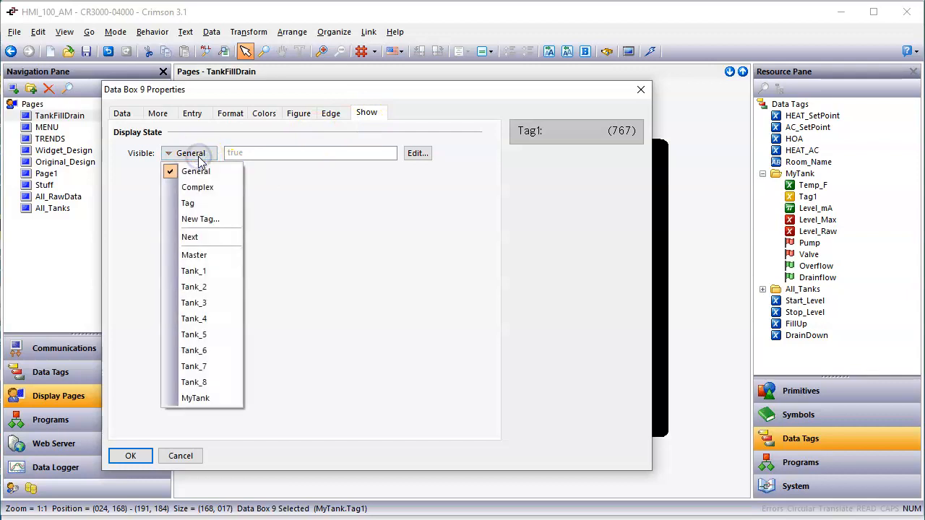
pyautogui.click(201, 188)
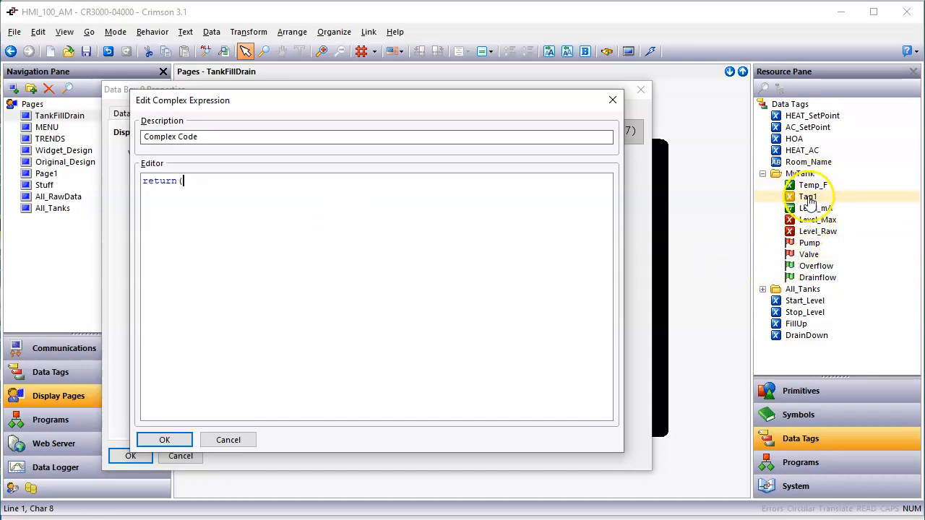
pyautogui.moveTo(809, 186); pyautogui.dragTo(337, 182)
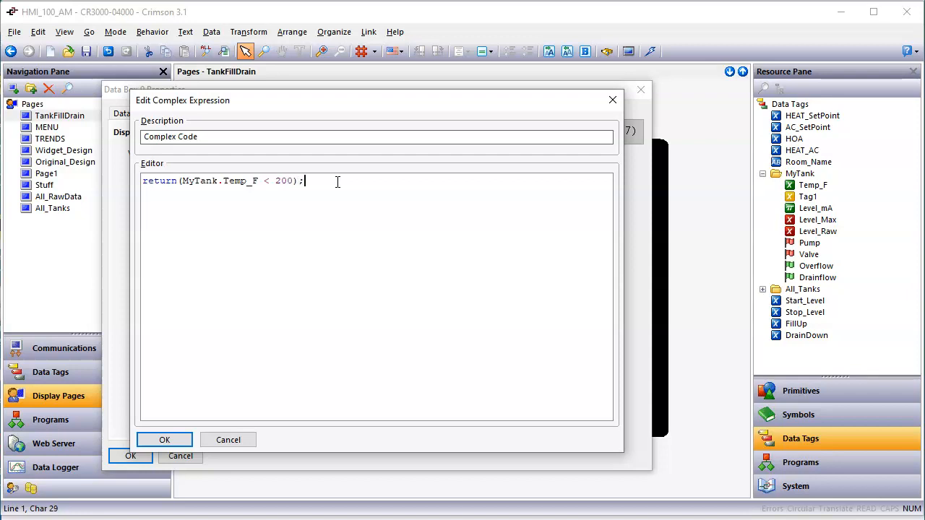
# - Describe Tag1's visibility expression as "Show only when Temp_F below 20.0" and accept it
pyautogui.moveTo(302, 140); pyautogui.dragTo(14, 108)
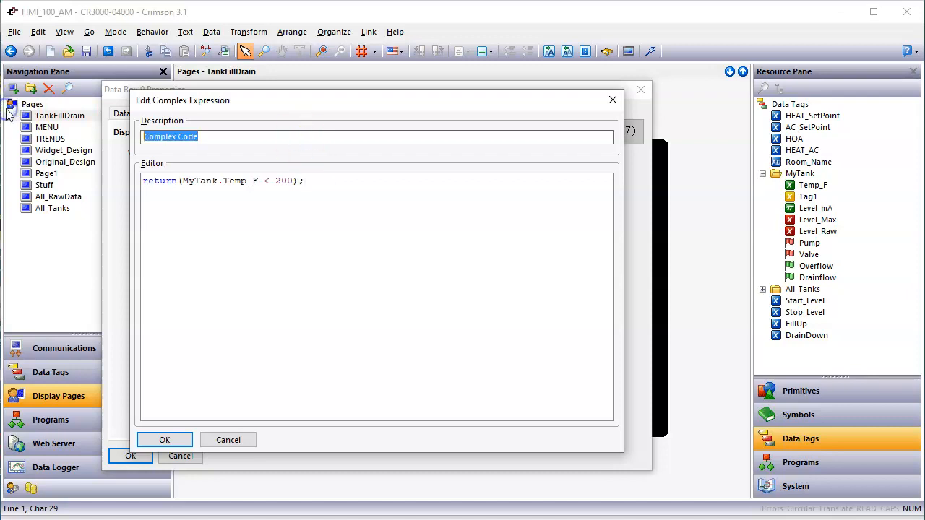
pyautogui.write('S')
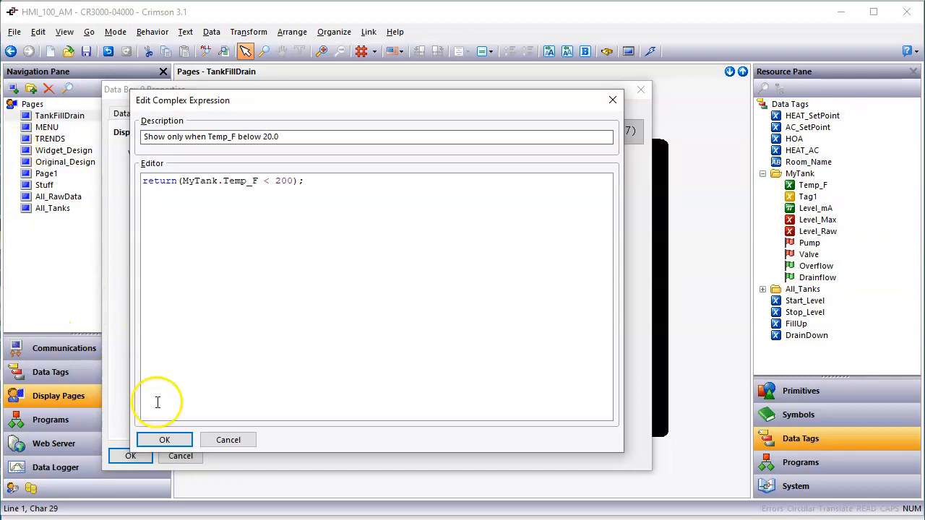
pyautogui.click(164, 438)
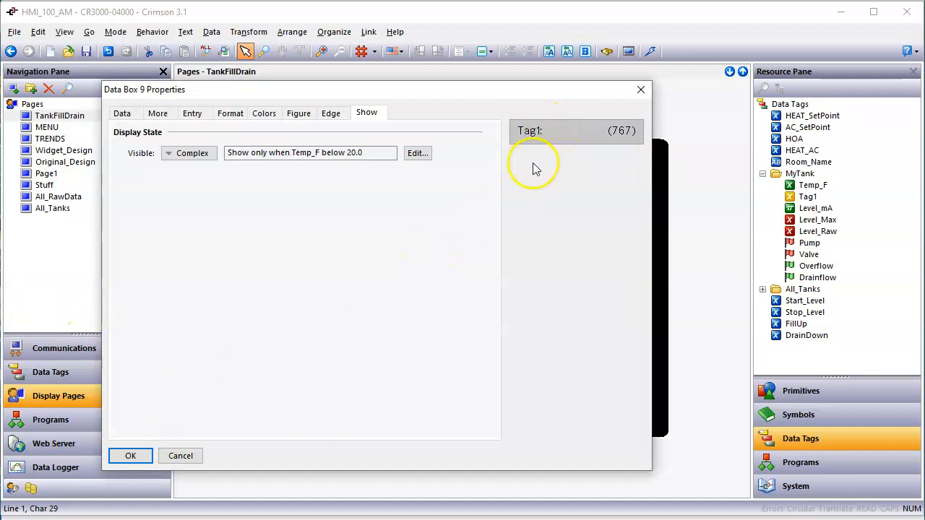
pyautogui.moveTo(501, 96); pyautogui.dragTo(553, 161)
pyautogui.moveTo(556, 110); pyautogui.dragTo(523, 167)
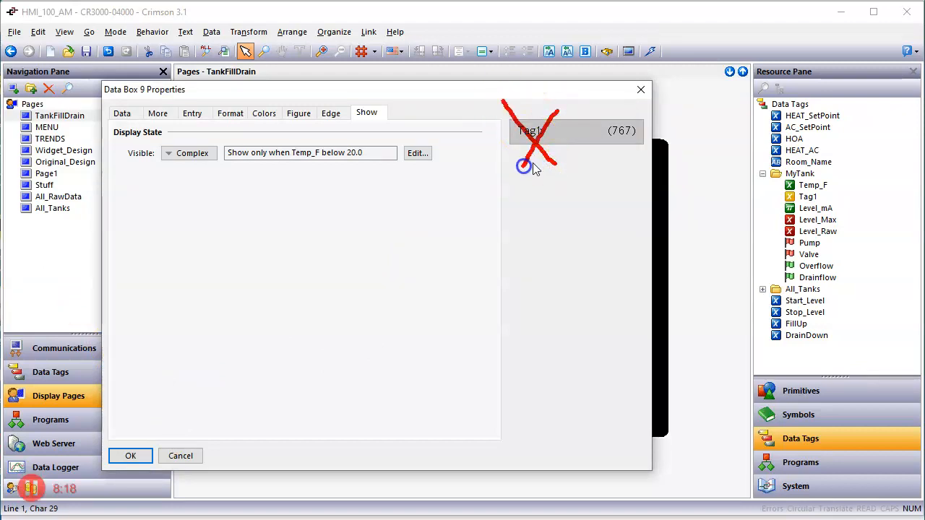
pyautogui.moveTo(597, 116)
pyautogui.mouseDown()
pyautogui.moveTo(631, 152)
pyautogui.moveTo(646, 120)
pyautogui.moveTo(598, 117)
pyautogui.mouseUp()
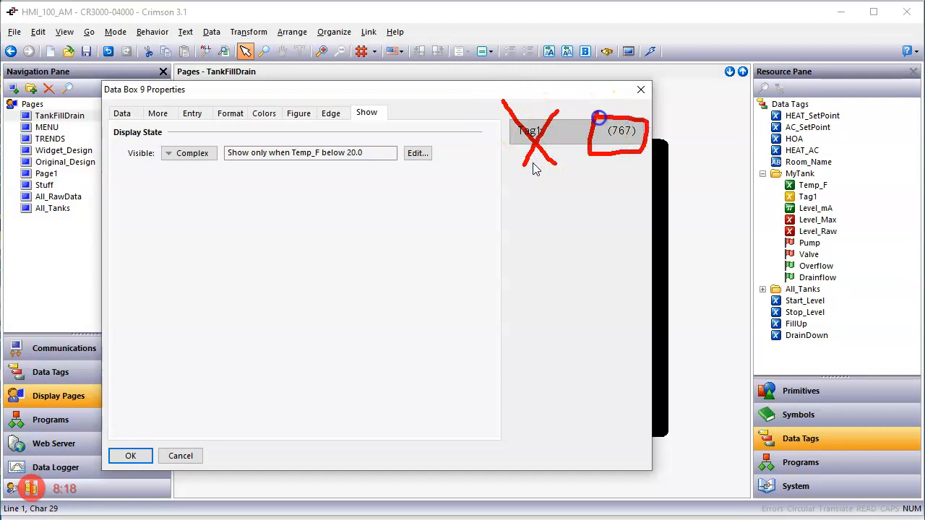
# - Set the Tag1 data box's contents to Data Value and apply its properties
pyautogui.click(123, 115)
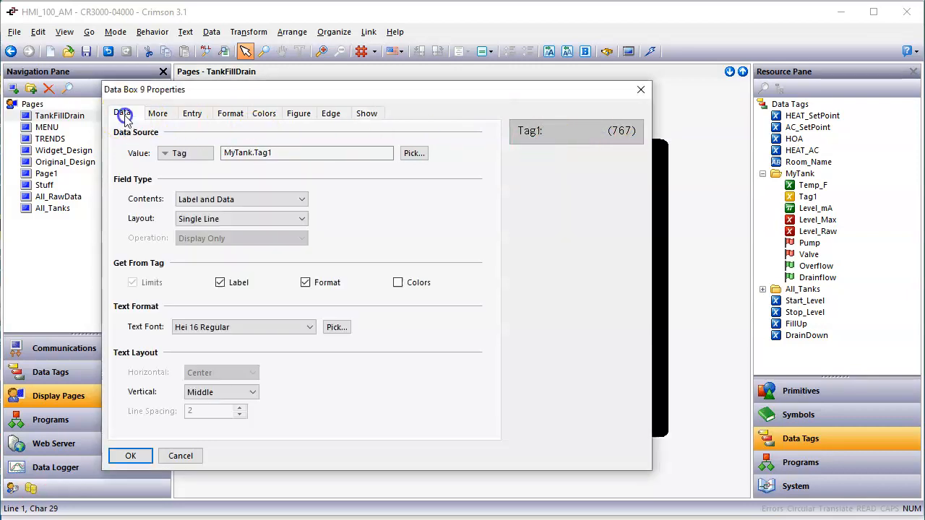
pyautogui.moveTo(571, 222); pyautogui.dragTo(316, 197)
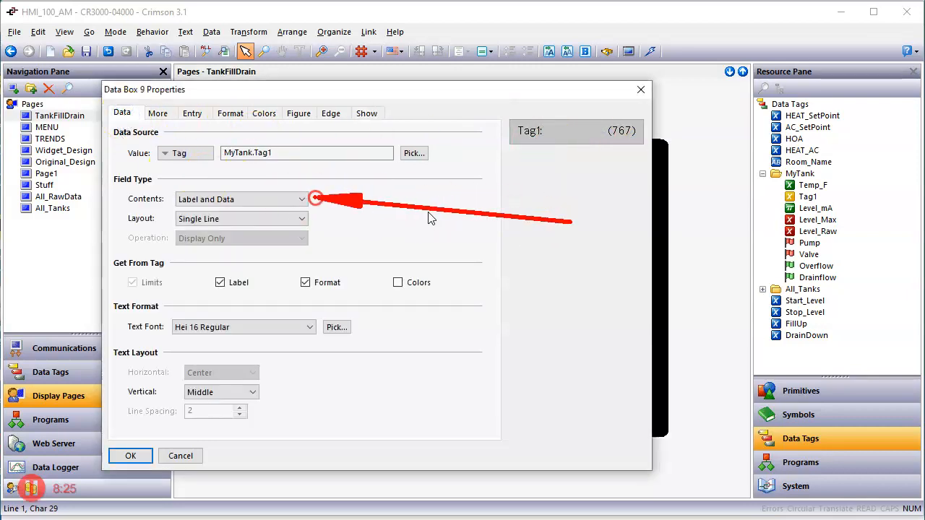
pyautogui.moveTo(98, 193)
pyautogui.mouseDown()
pyautogui.moveTo(108, 214)
pyautogui.moveTo(324, 198)
pyautogui.moveTo(105, 199)
pyautogui.mouseUp()
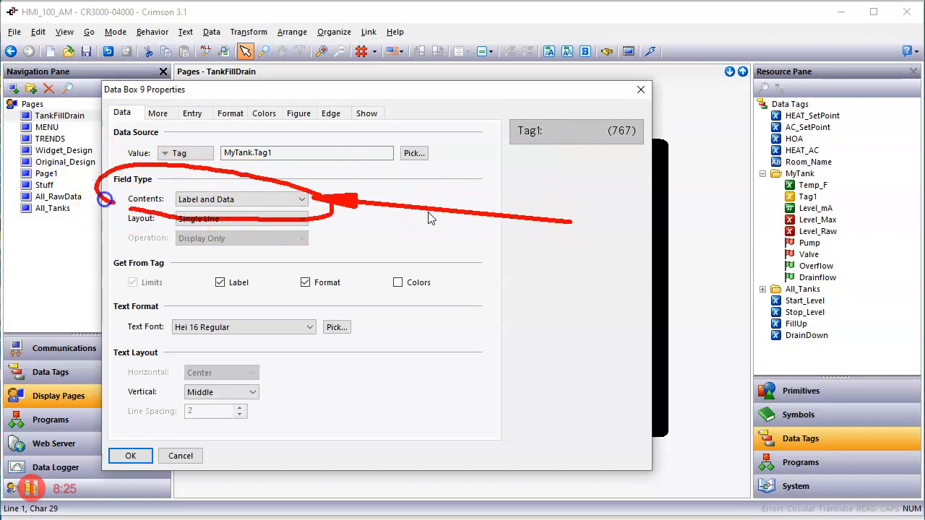
pyautogui.click(217, 200)
pyautogui.click(204, 213)
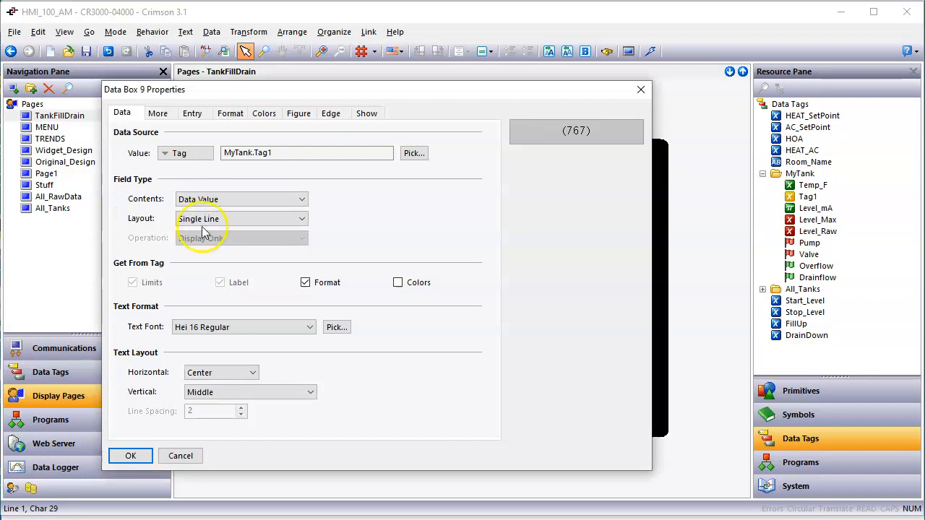
pyautogui.click(136, 457)
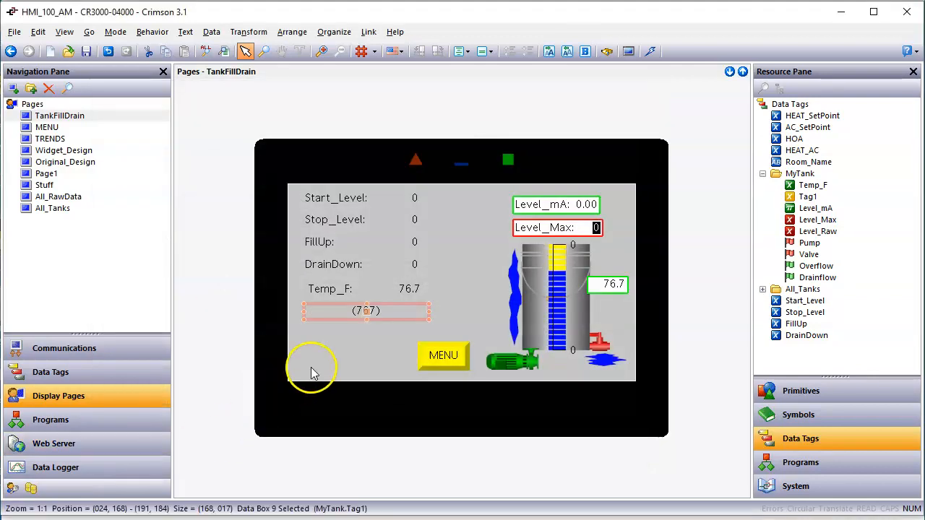
# - Move the Tag1 data box up onto the Temp_F row so its value overlaps the Temp_F reading
pyautogui.moveTo(366, 311); pyautogui.dragTo(385, 289)
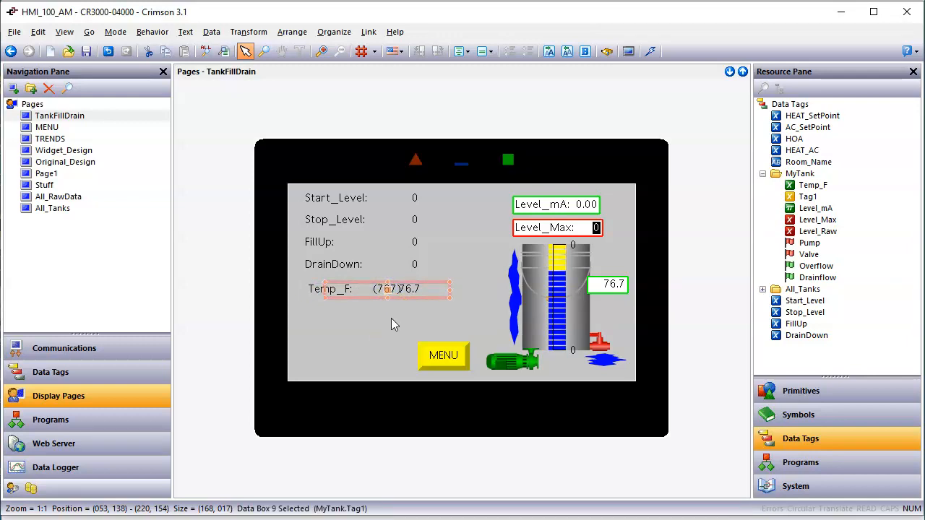
pyautogui.click(390, 325)
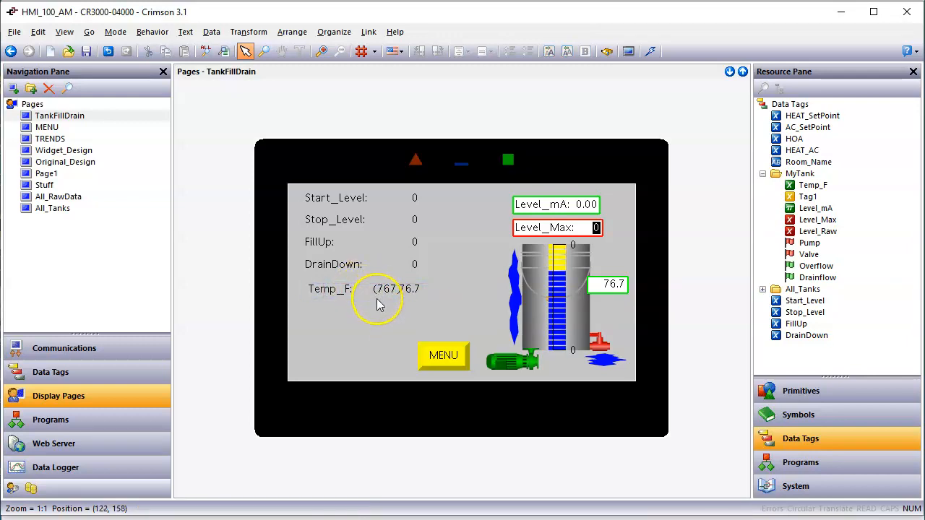
pyautogui.moveTo(326, 291); pyautogui.dragTo(377, 293)
pyautogui.click(380, 317)
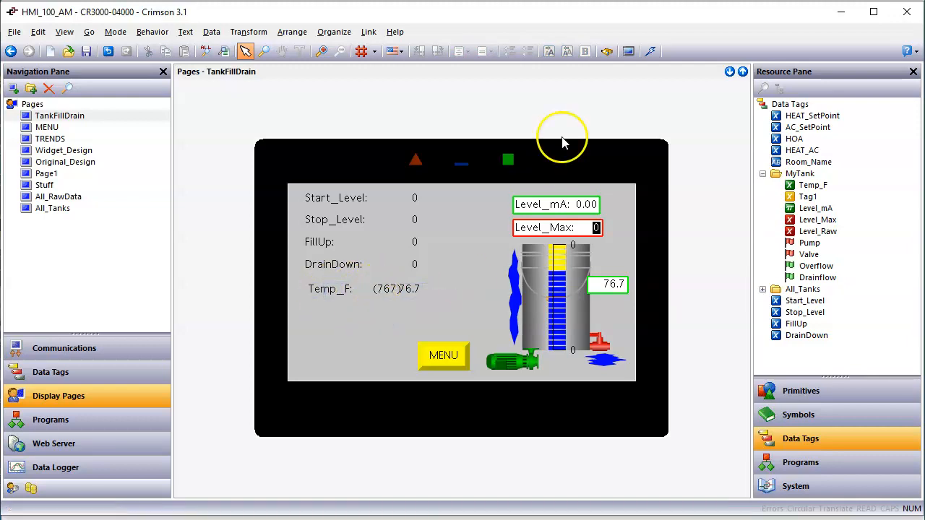
# - Download the updated database to the device, check the page in the browser's remote view, and return to Crimson
pyautogui.click(651, 51)
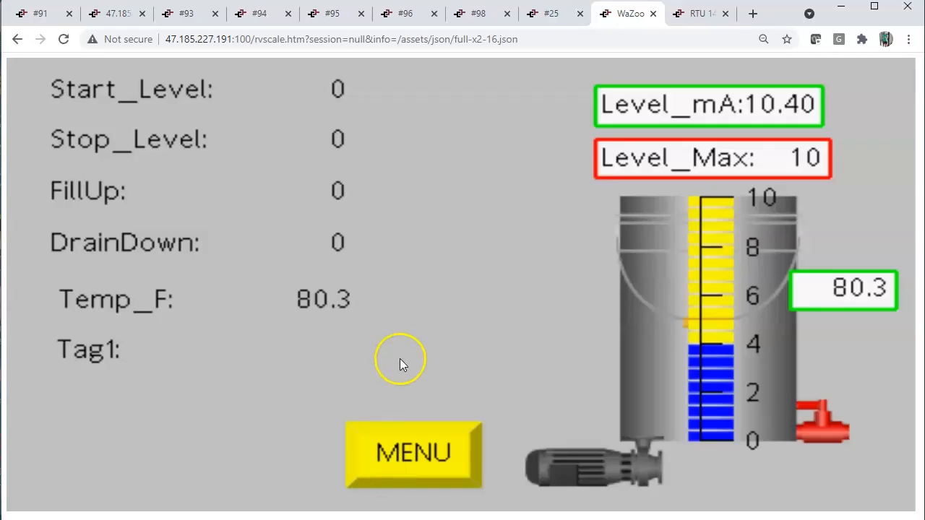
pyautogui.click(424, 338)
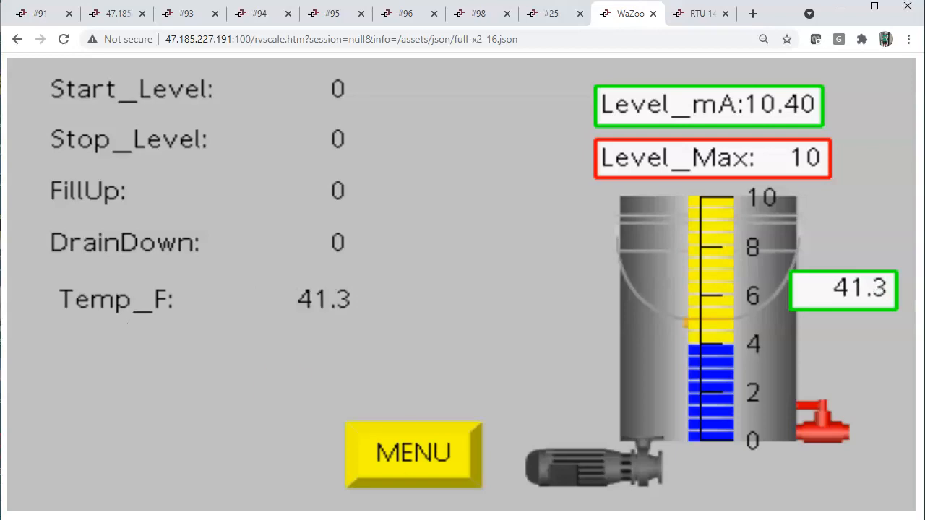
pyautogui.click(620, 515)
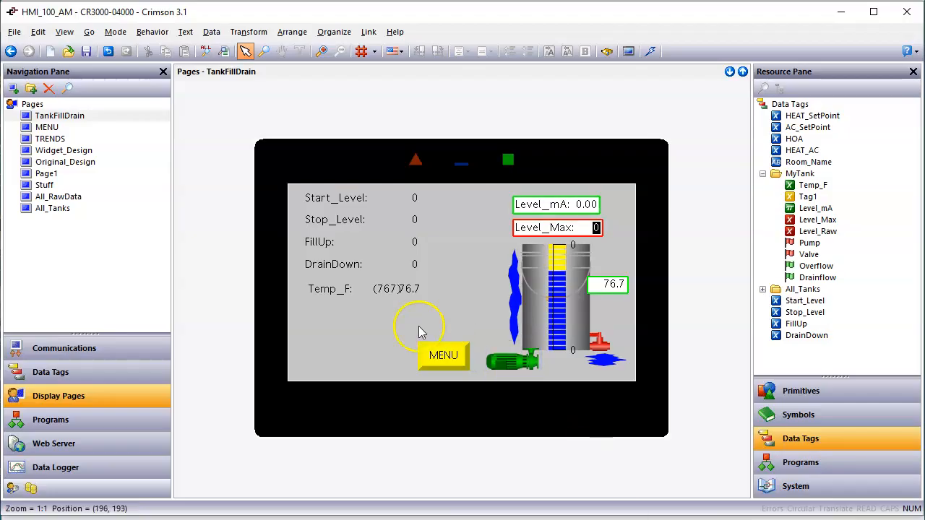
# - Set the Tag1 data box's contents to Label and Data and stop taking its label from the tag
pyautogui.click(386, 298)
pyautogui.doubleClick(387, 298)
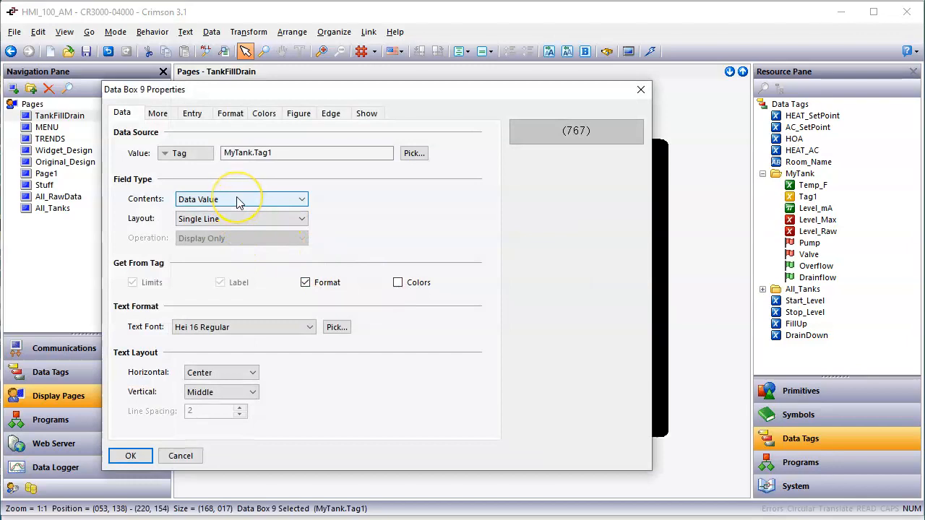
pyautogui.click(238, 201)
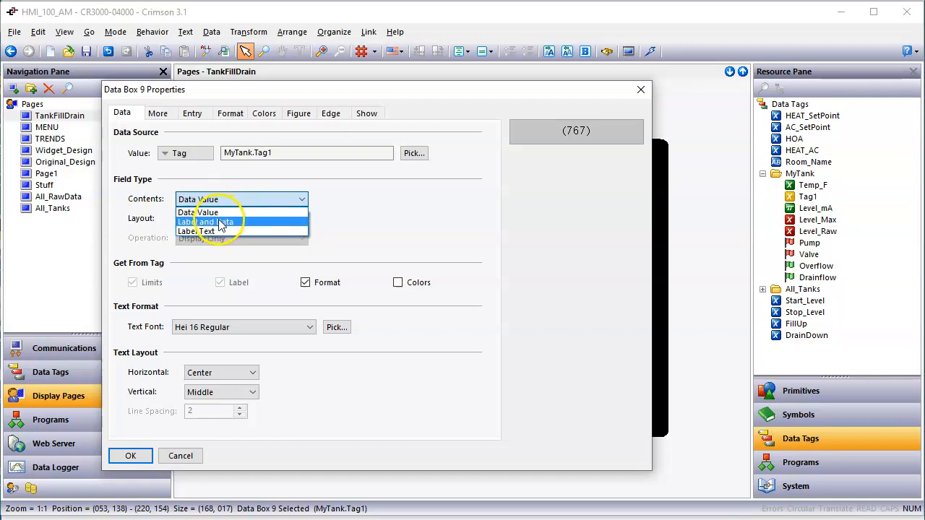
pyautogui.click(221, 221)
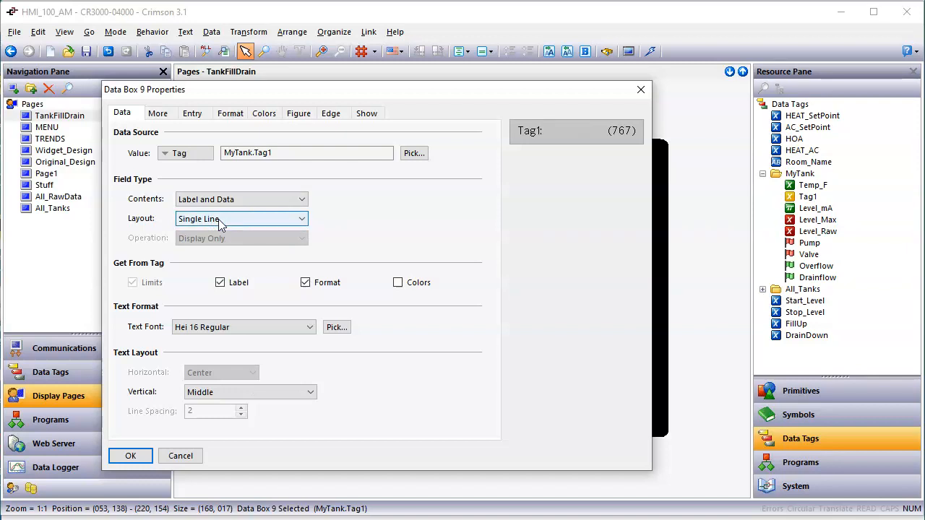
pyautogui.click(220, 283)
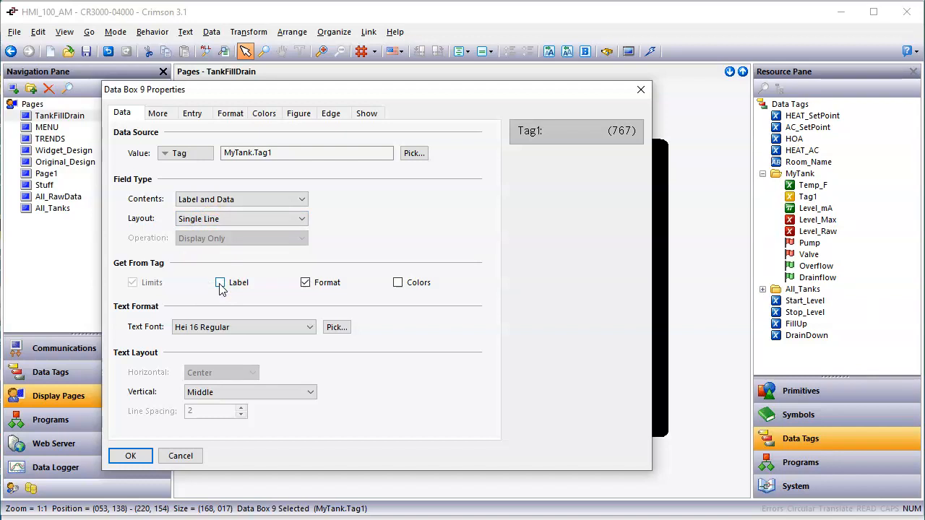
pyautogui.click(175, 144)
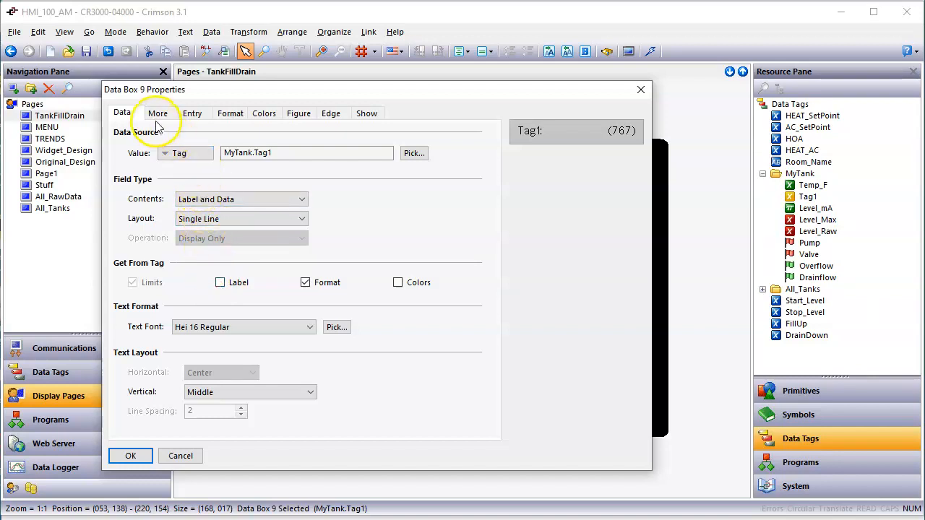
# - Give the Tag1 data box the custom label Temp_F and apply its properties
pyautogui.click(158, 113)
pyautogui.click(191, 116)
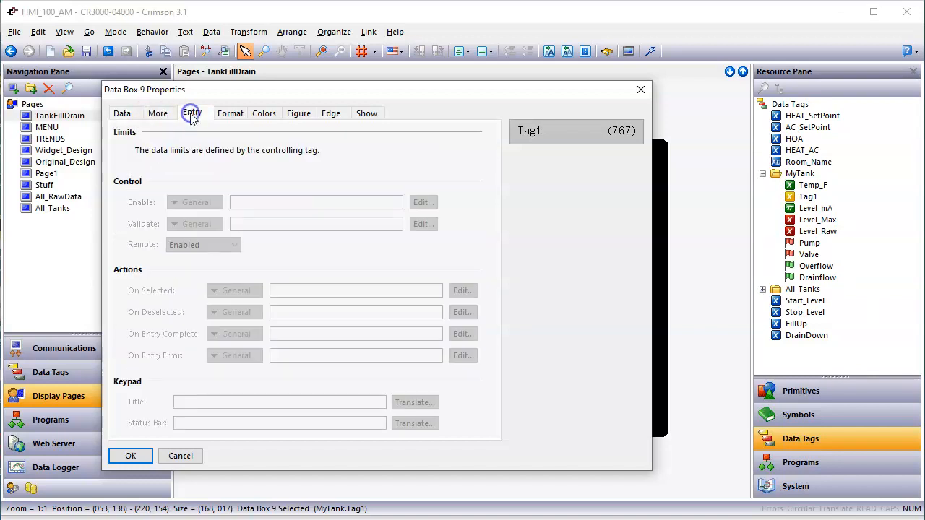
pyautogui.click(227, 116)
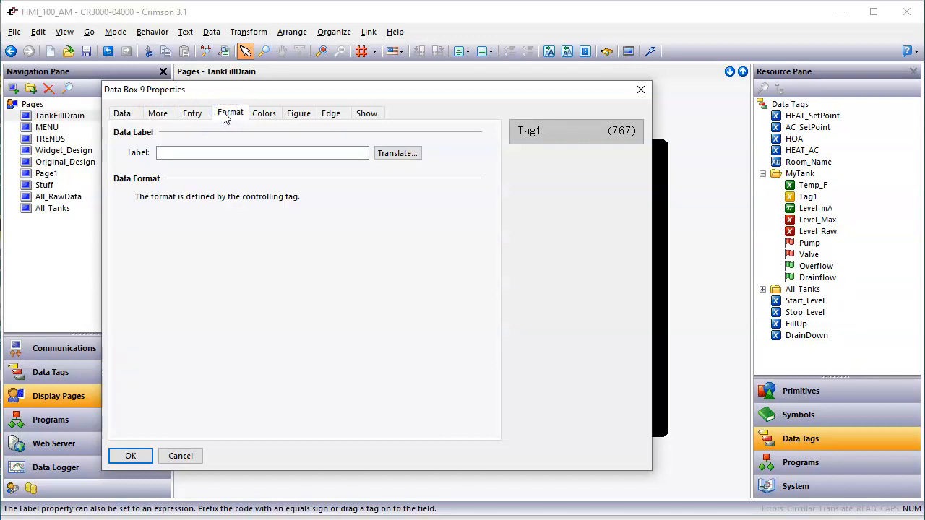
pyautogui.click(305, 154)
pyautogui.write('Temp_F')
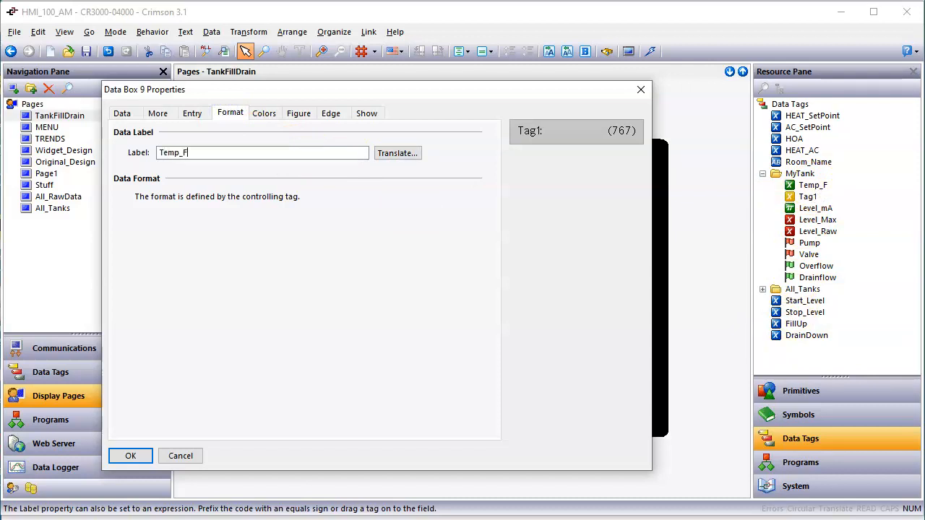
pyautogui.press('Return')
pyautogui.click(130, 456)
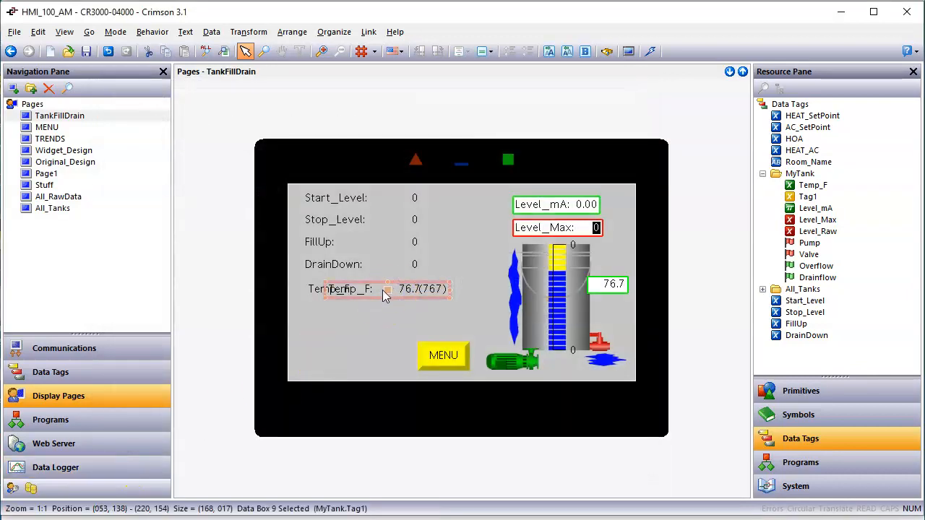
# - Align the Tag1 data box over the Temp_F data box so their labels coincide, and deselect it
pyautogui.moveTo(367, 288); pyautogui.dragTo(366, 288)
pyautogui.press('Left')
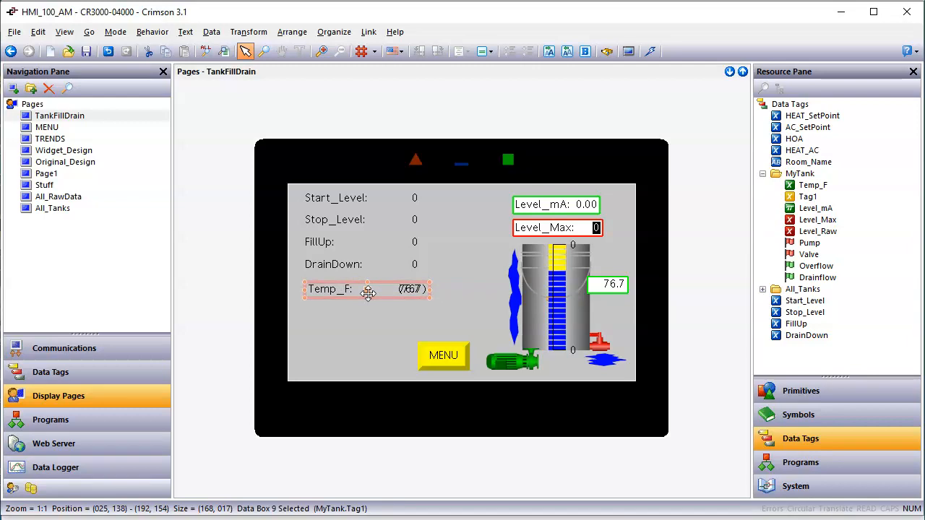
pyautogui.moveTo(368, 292); pyautogui.dragTo(368, 292)
pyautogui.click(367, 312)
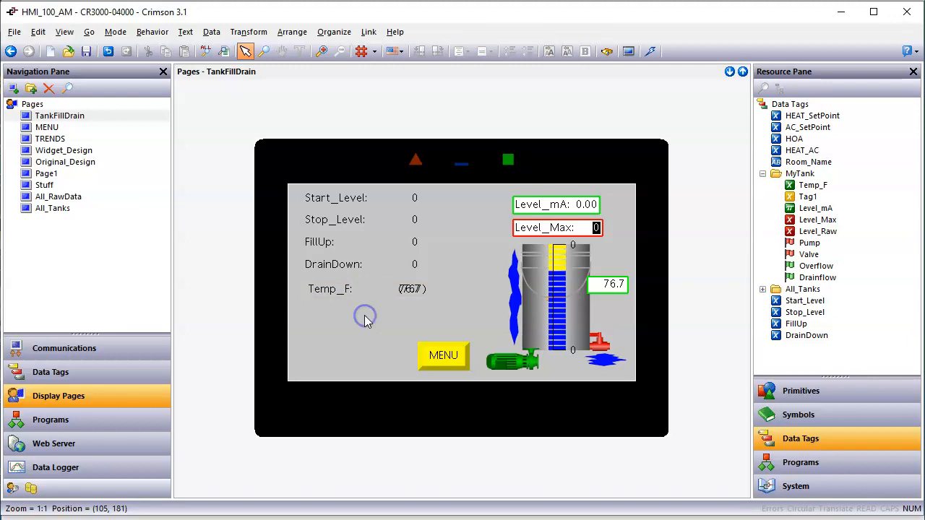
# - Download the relabelled, realigned page to the device and check the Temp_F row in the browser's remote view
pyautogui.click(652, 52)
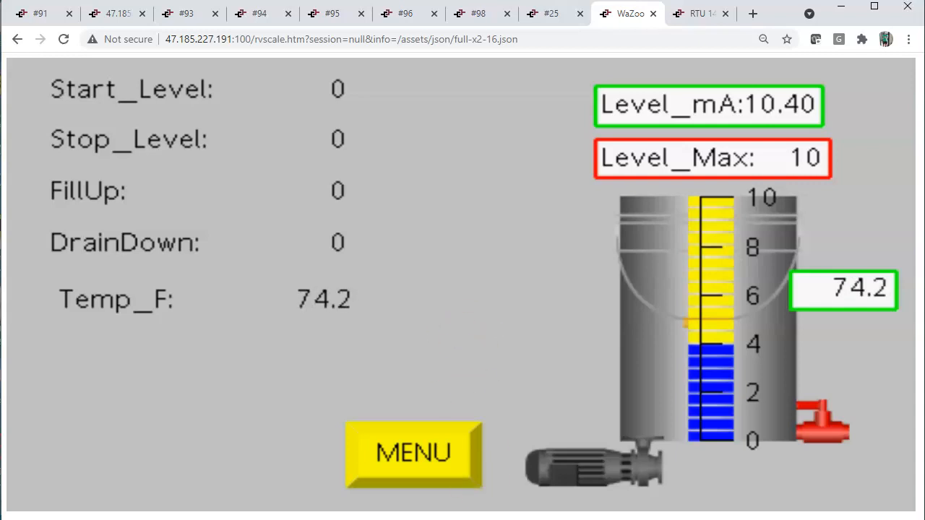
pyautogui.hotkey('alt', 'Tab')
# - Review Tag1's multi-state format settings in the data tags, then return to the TankFillDrain page and save the database
pyautogui.click(94, 375)
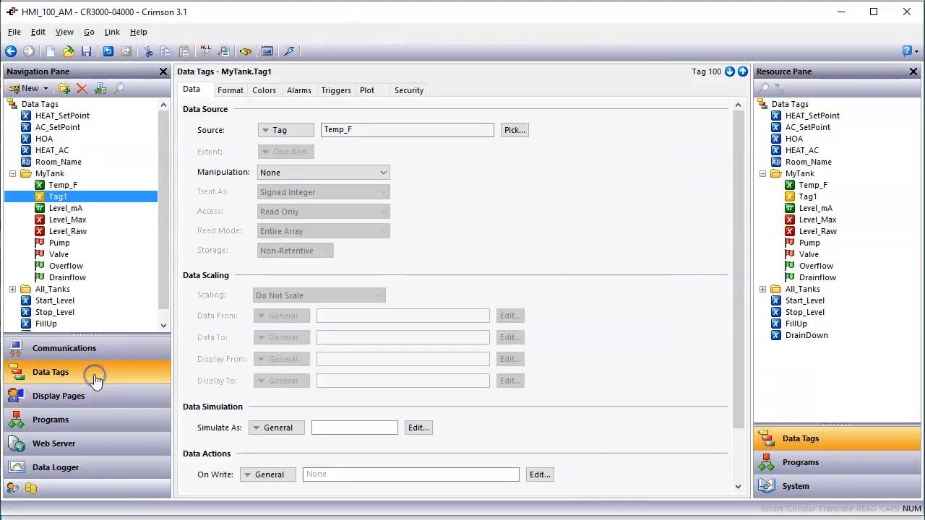
pyautogui.click(240, 87)
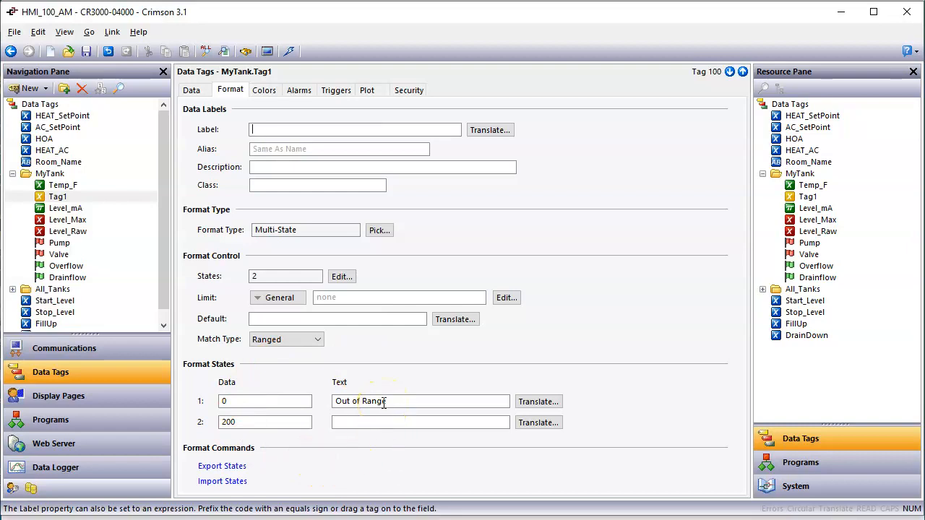
pyautogui.click(144, 397)
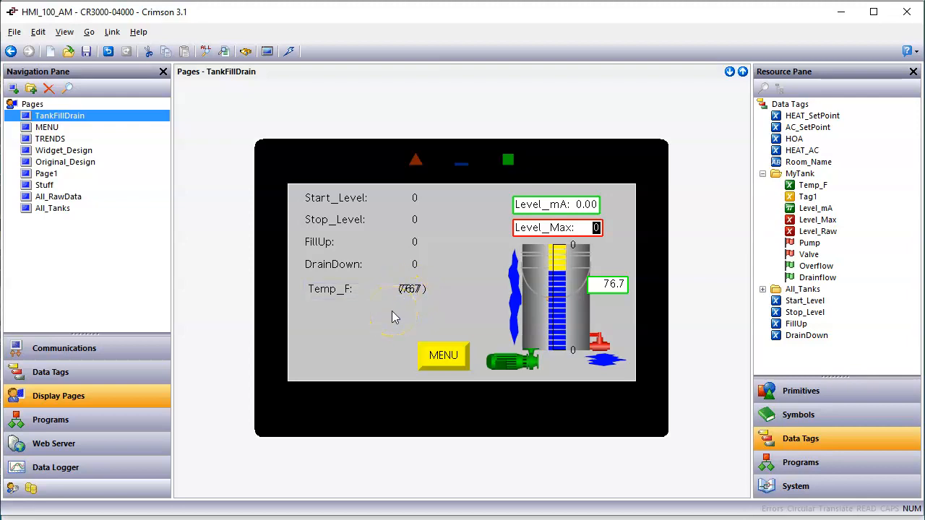
pyautogui.click(86, 51)
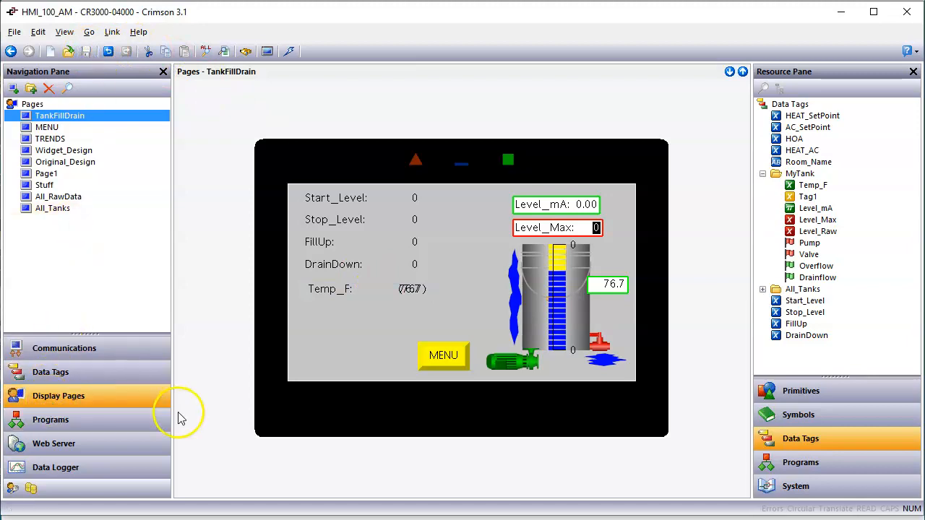